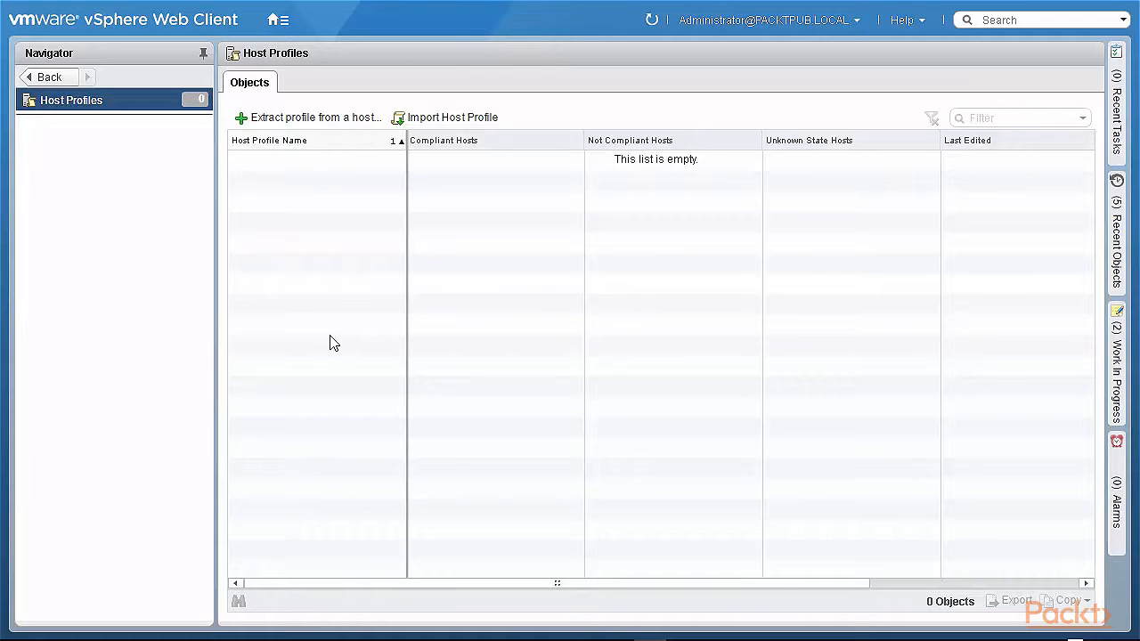
Start extracting a host profile, choosing host 192.168.0.202 as the source of the settings.
click(346, 128)
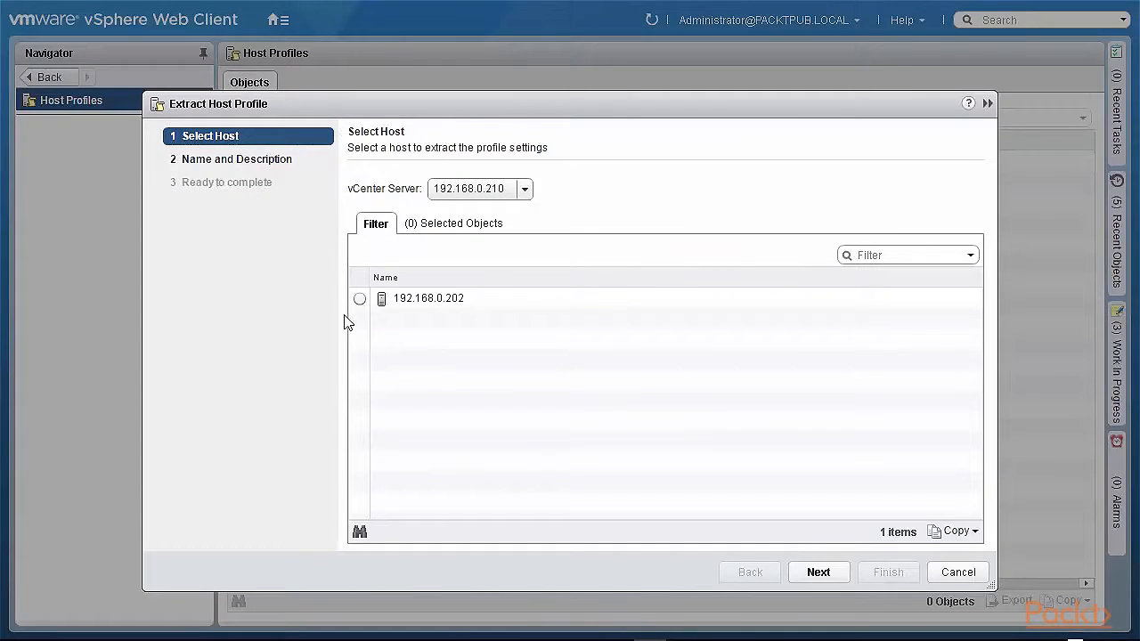
click(359, 300)
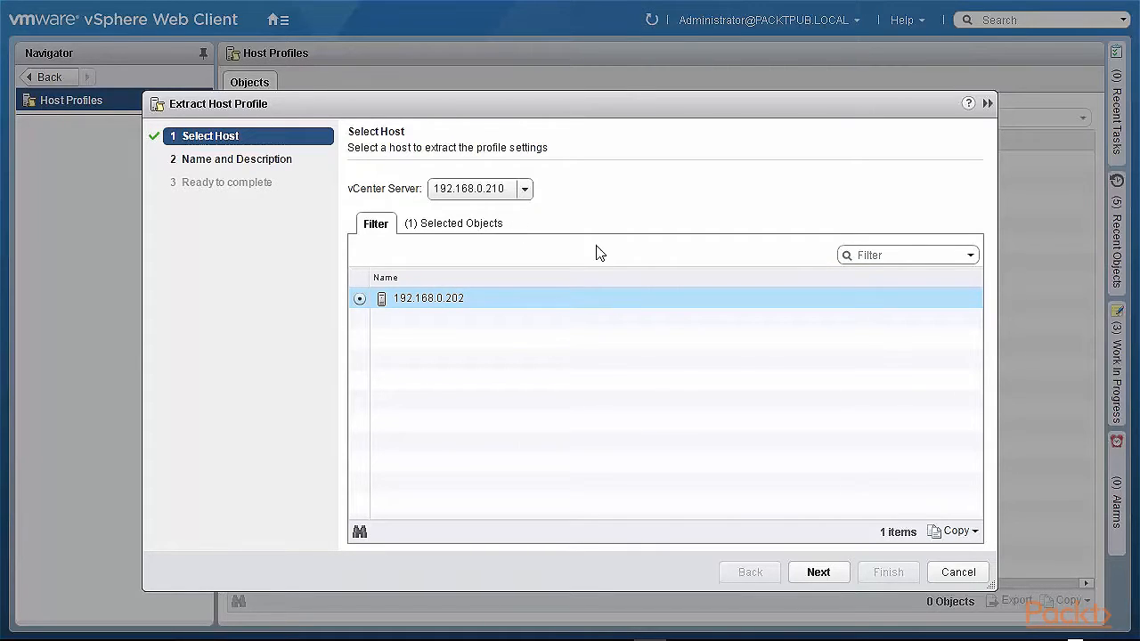
click(817, 572)
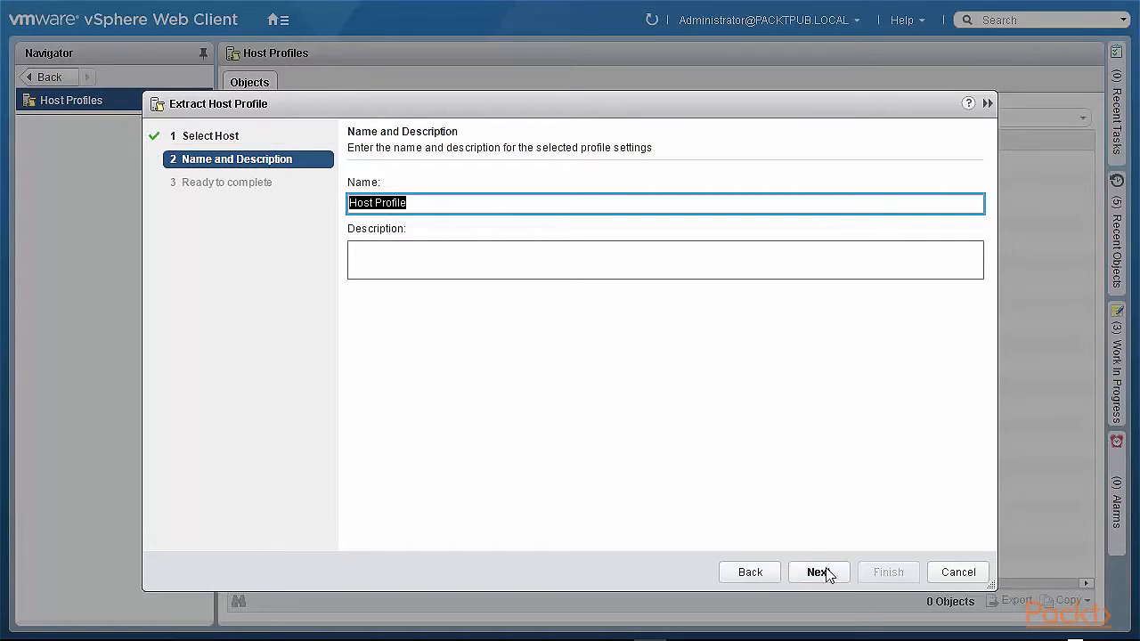
Name the extracted profile packtpub-HostProfile, finish the extraction and check the recent tasks.
key(BackSpace)
key(BackSpace)
key(BackSpace)
key(BackSpace)
key(BackSpace)
key(BackSpace)
key(BackSpace)
key(BackSpace)
key(BackSpace)
key(BackSpace)
key(BackSpace)
key(BackSpace)
text(packtpub-Ho)
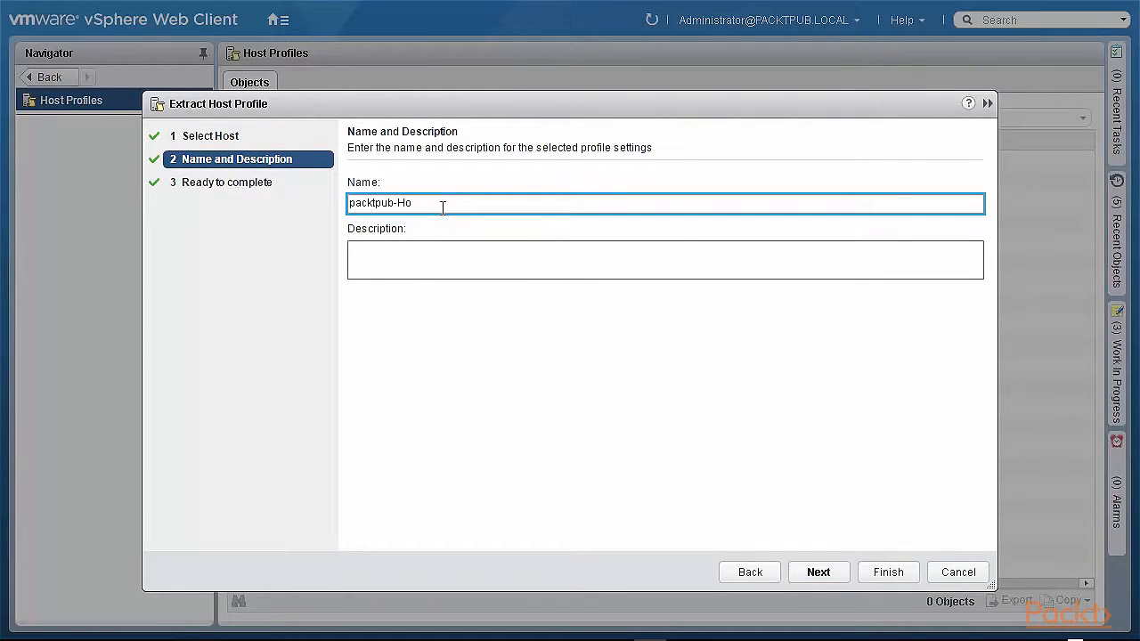
text(stProfile)
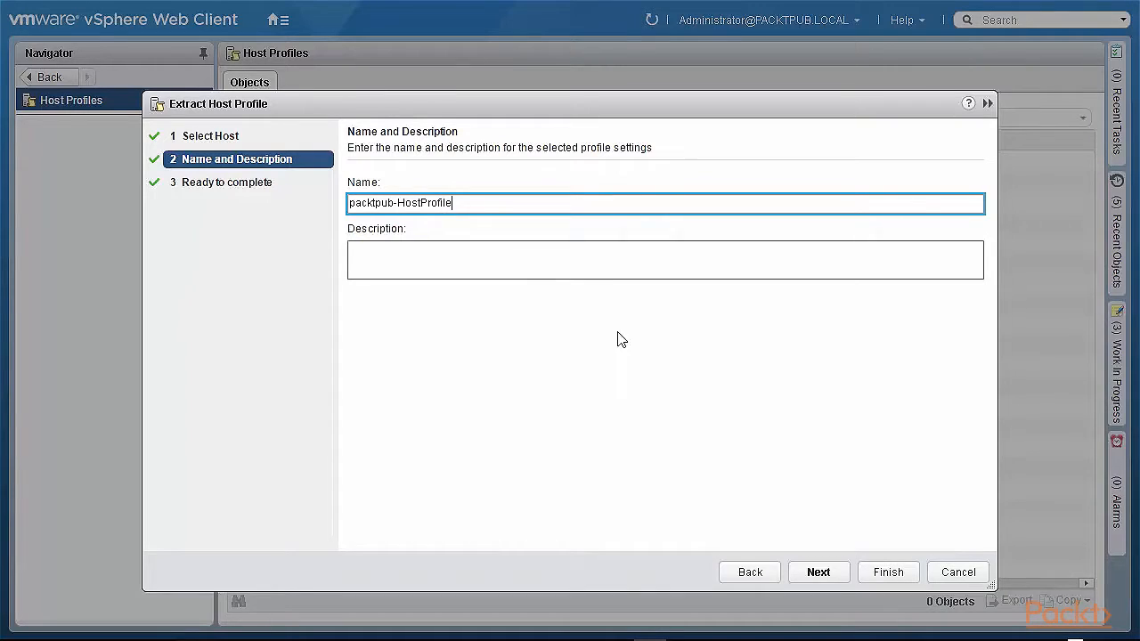
click(818, 572)
click(888, 579)
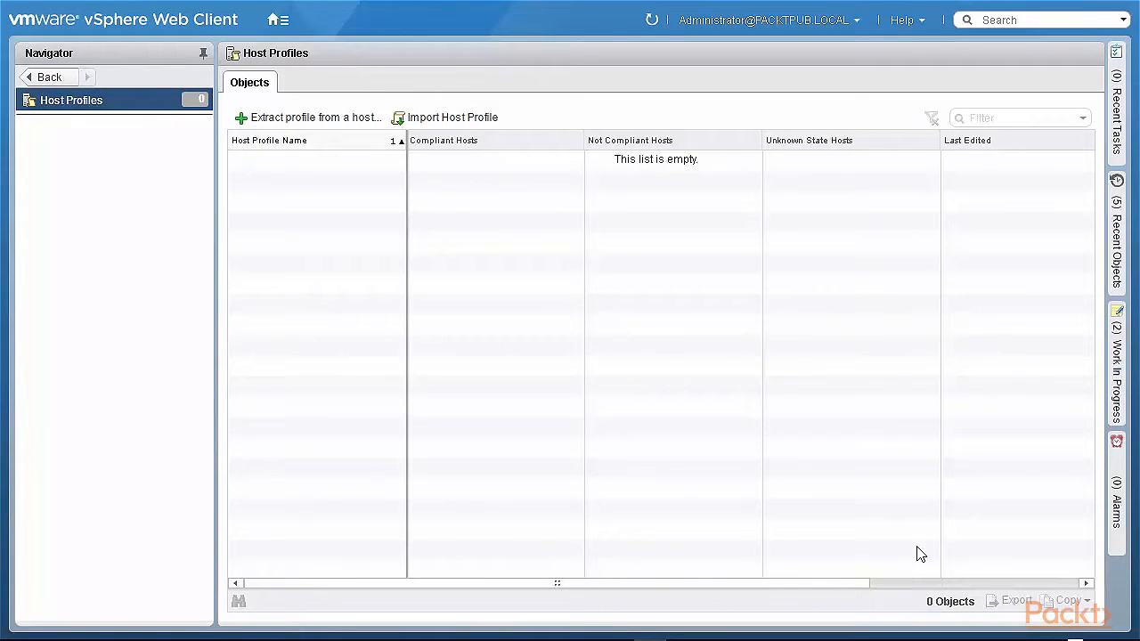
click(1120, 147)
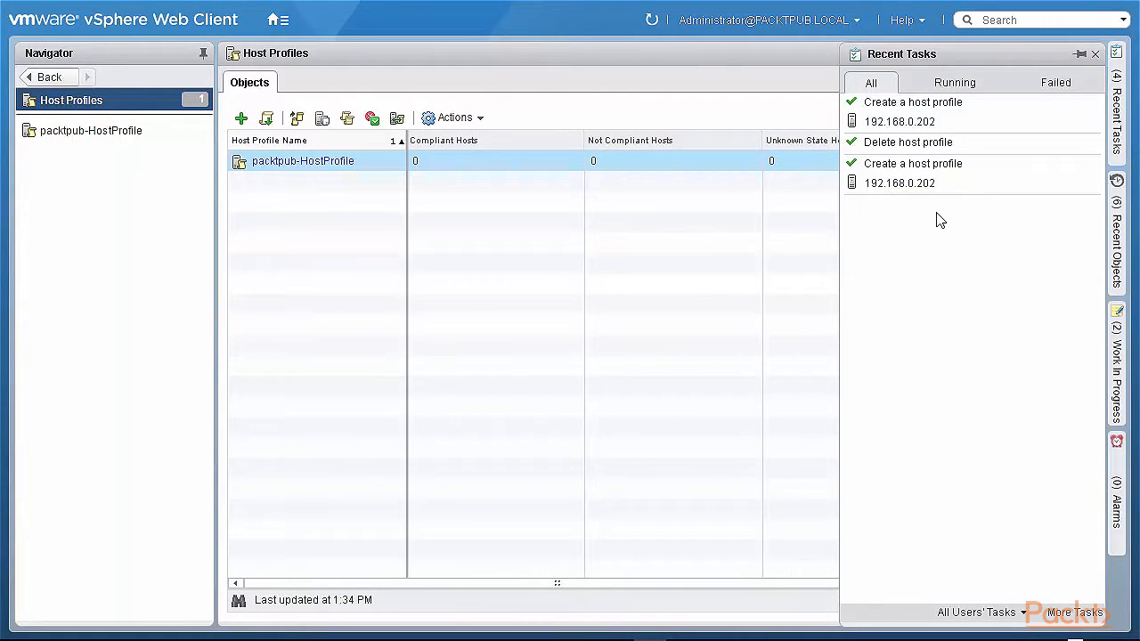
click(777, 300)
Open the settings of packtpub-HostProfile for editing and go to its configuration categories, keeping the name.
click(327, 169)
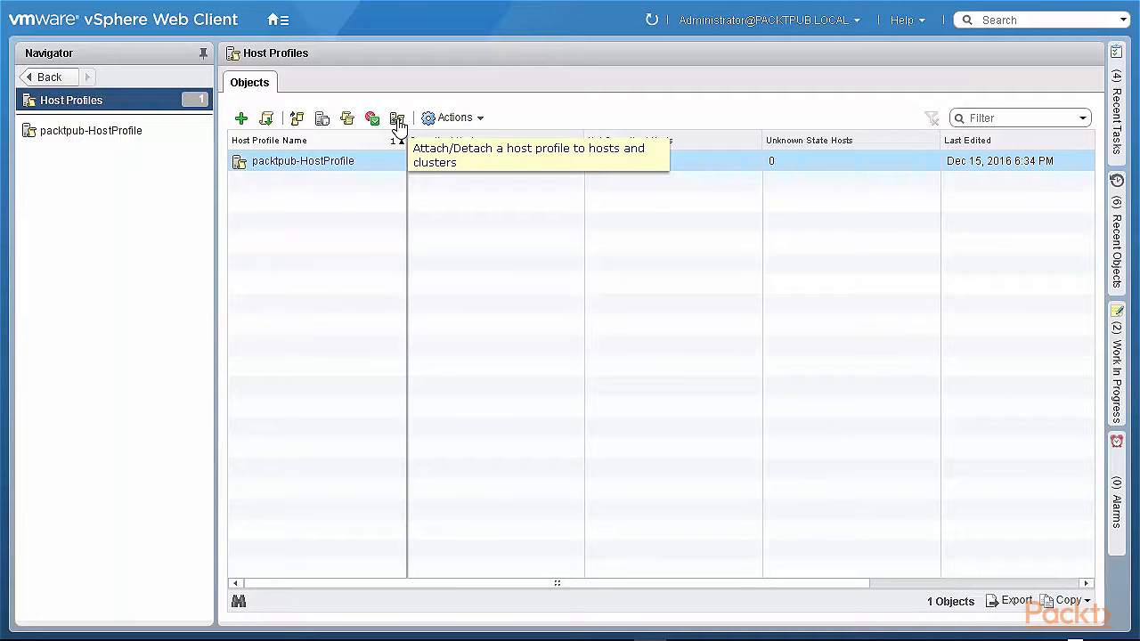
click(452, 121)
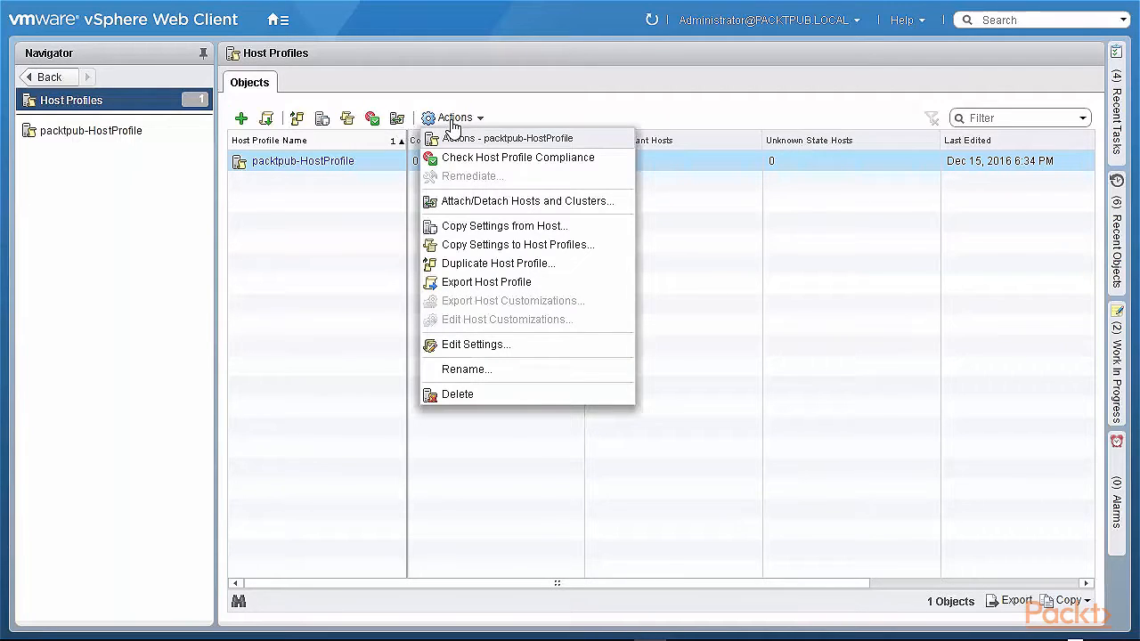
click(479, 345)
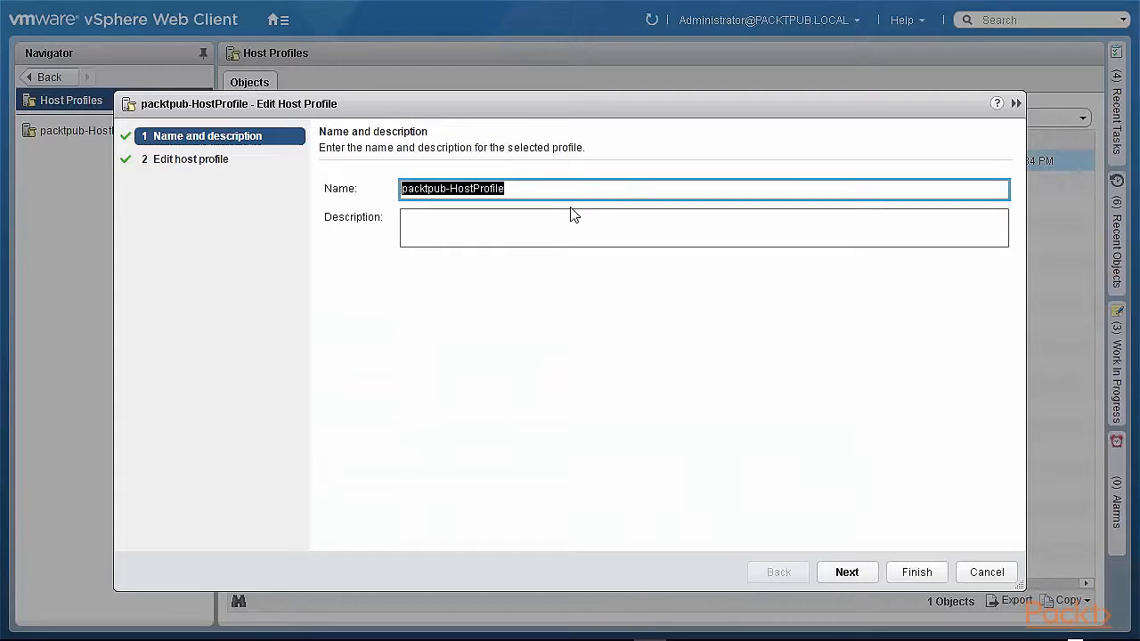
click(849, 574)
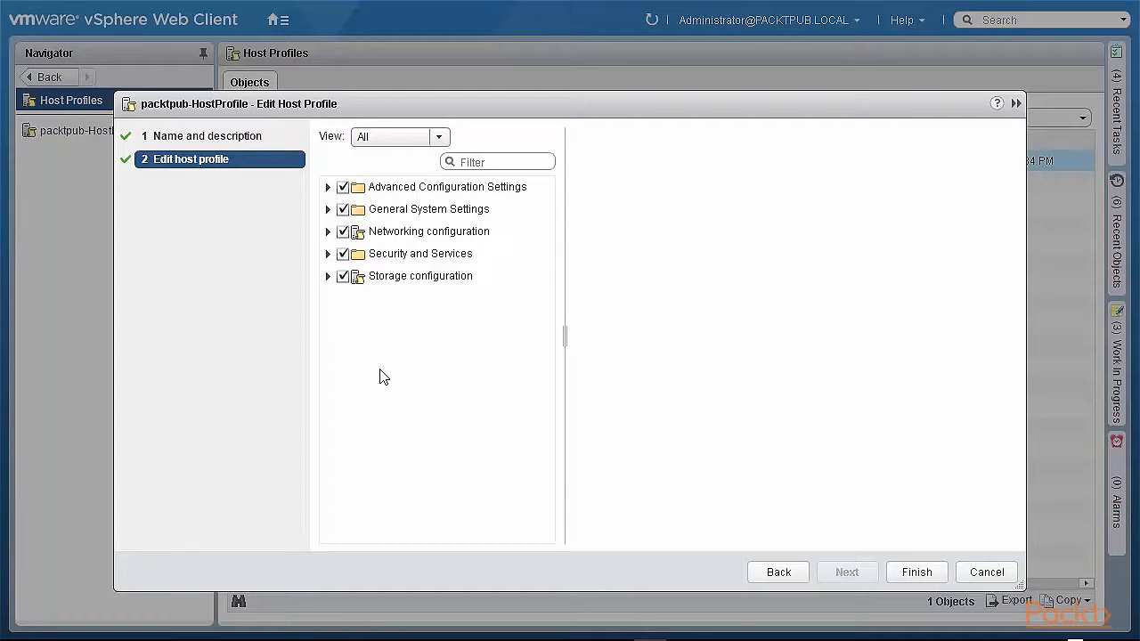
click(518, 230)
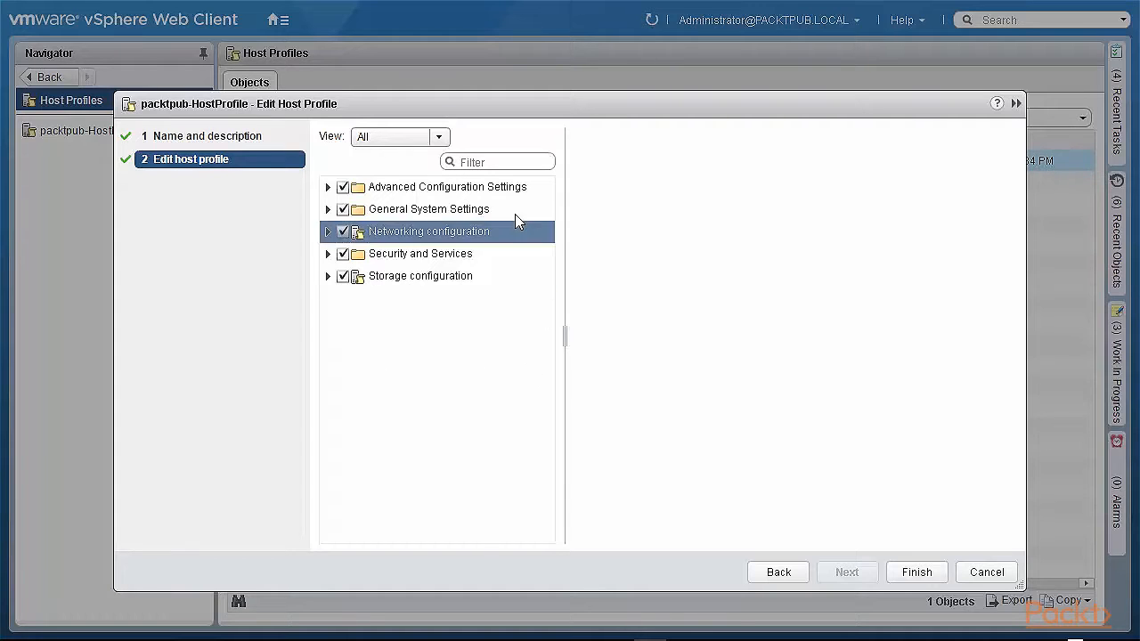
click(528, 188)
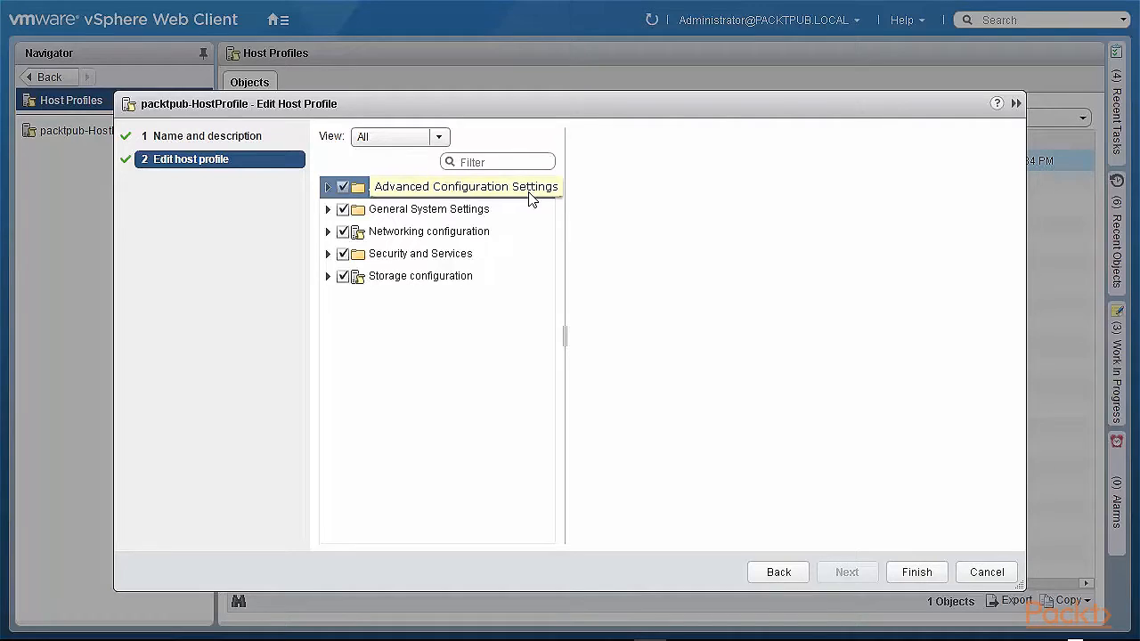
click(503, 211)
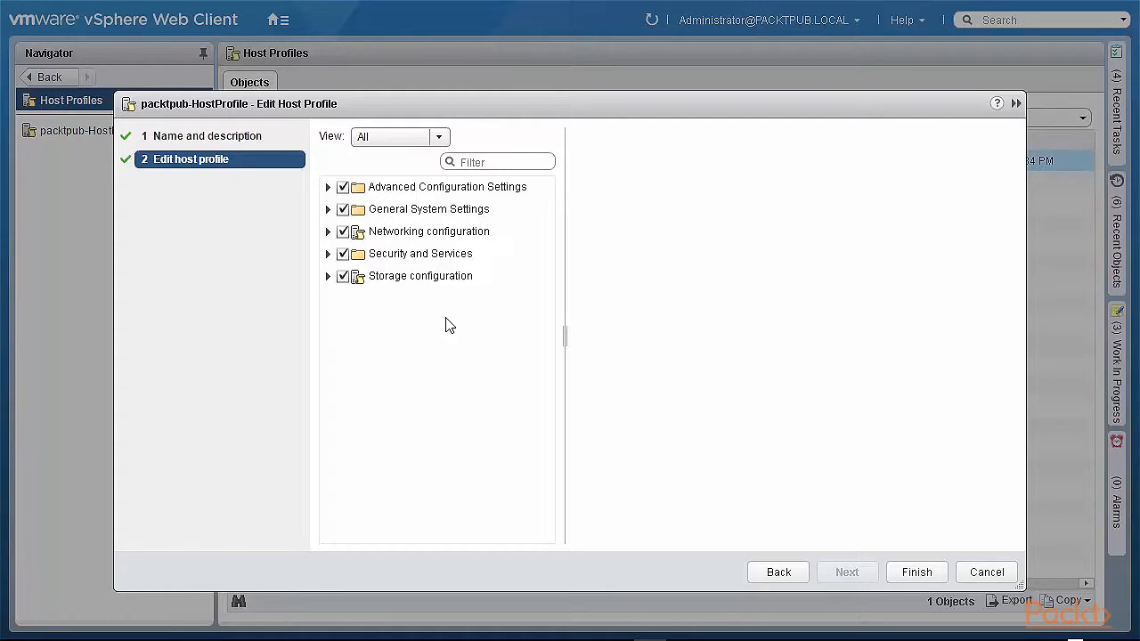
Exclude Storage configuration, Security and Services, Networking configuration and General System Settings from the profile, and collapse those categories.
click(348, 279)
click(342, 254)
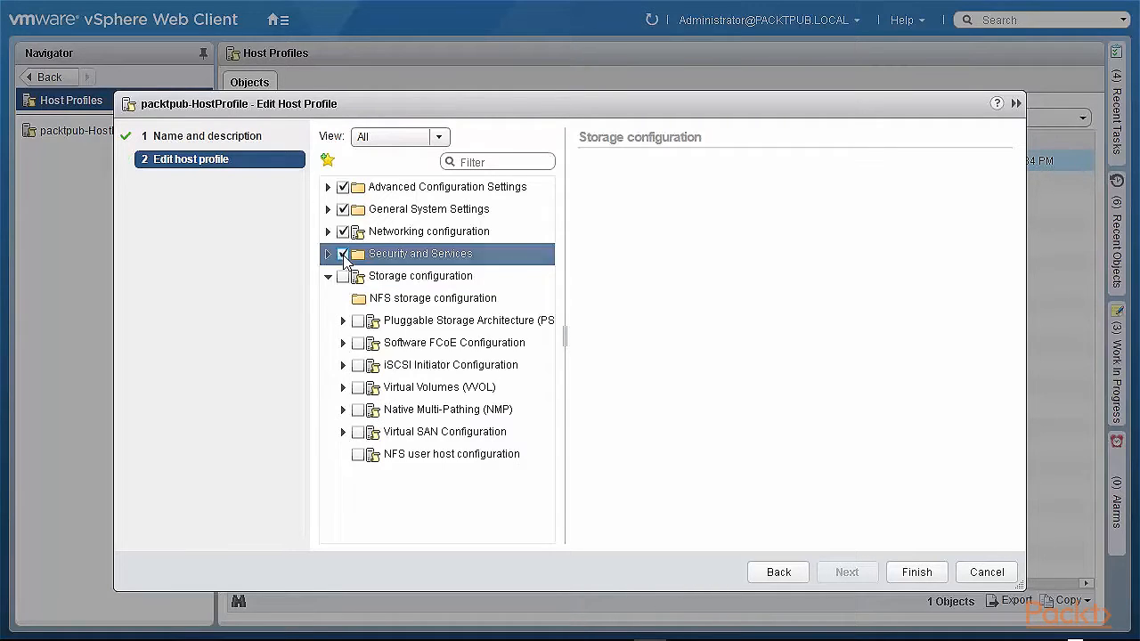
click(343, 231)
click(344, 210)
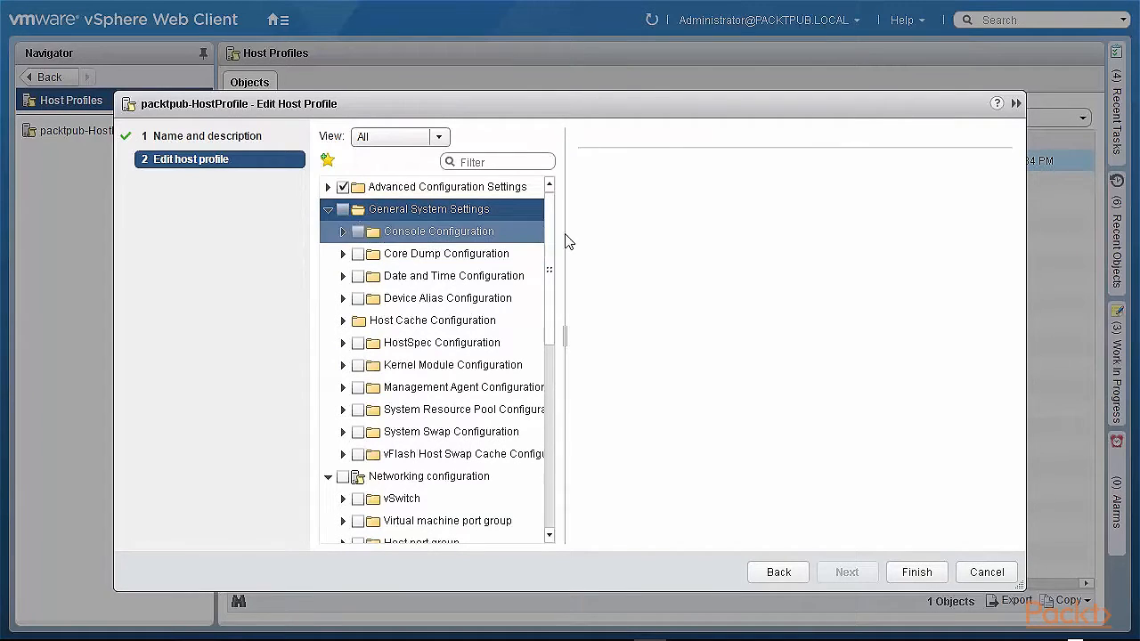
click(328, 210)
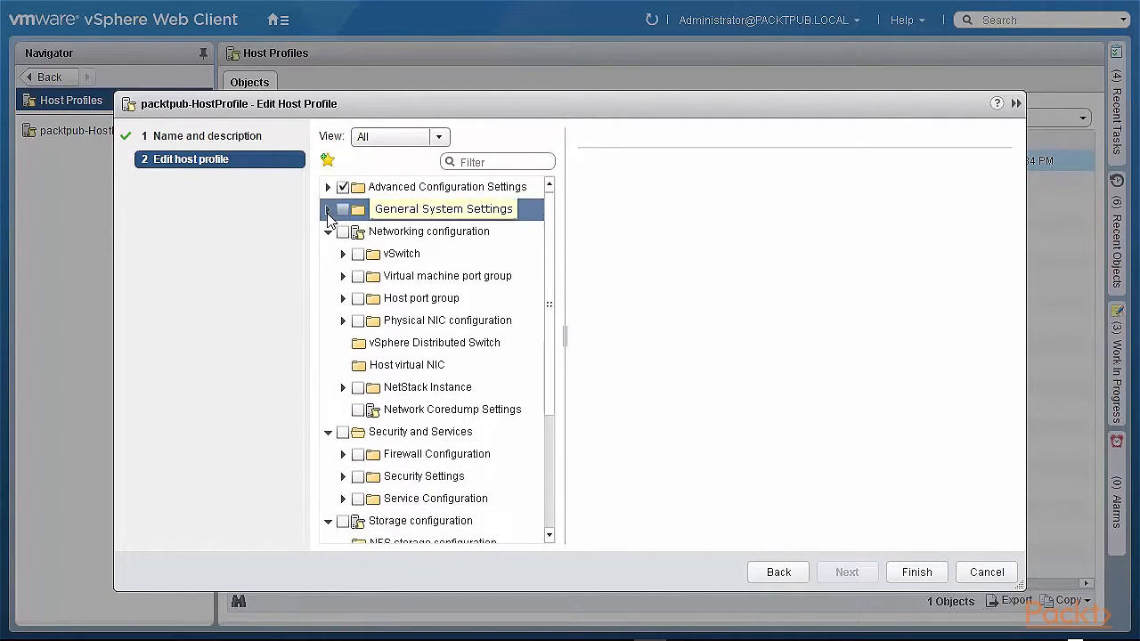
click(327, 231)
click(329, 255)
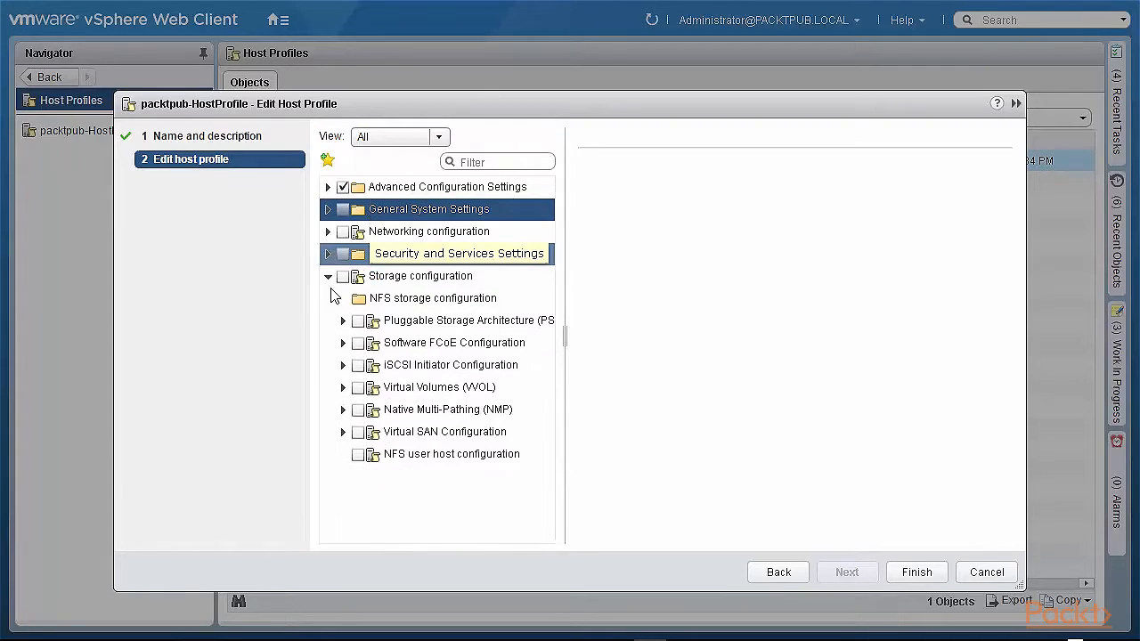
click(328, 276)
Examine the Advanced Options and Configuration Files entries under Advanced Configuration Settings.
double_click(416, 189)
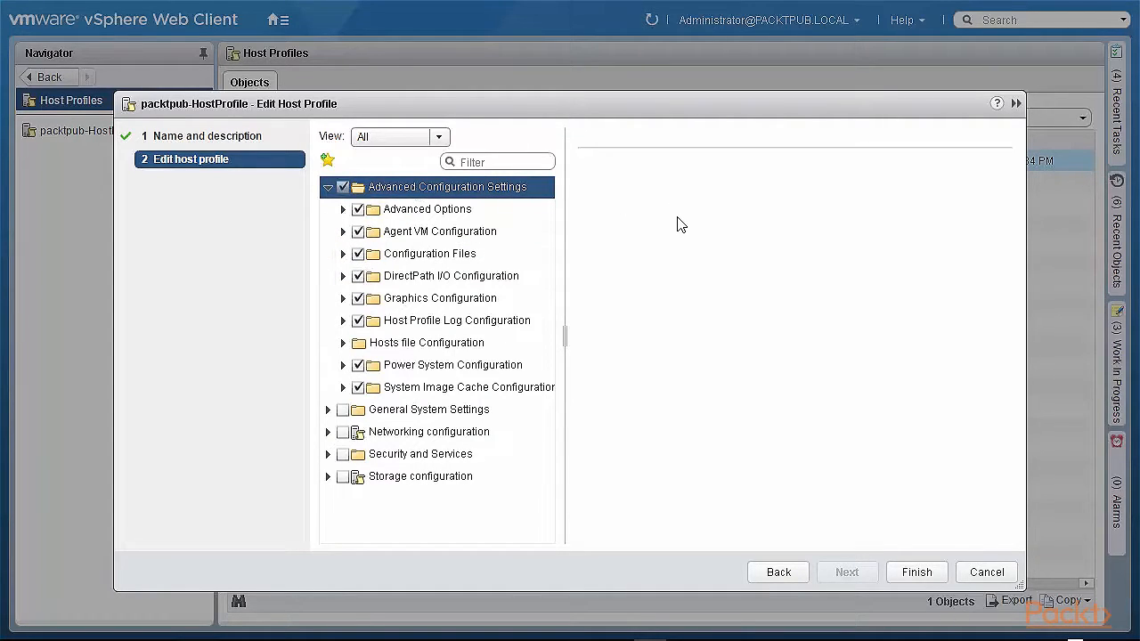
double_click(453, 214)
double_click(456, 232)
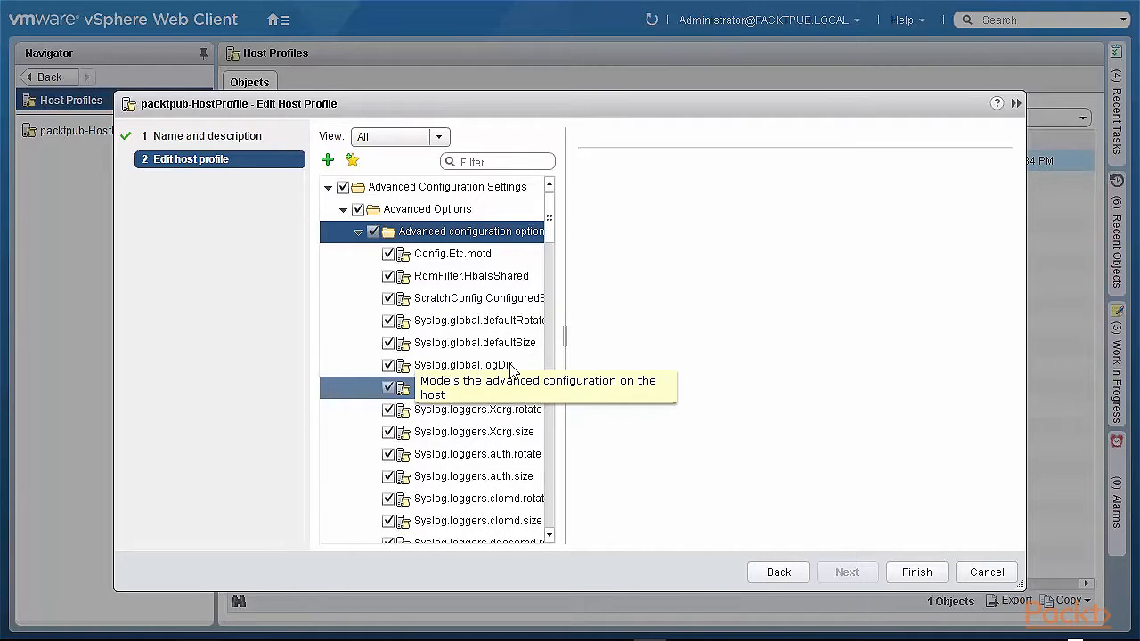
click(341, 211)
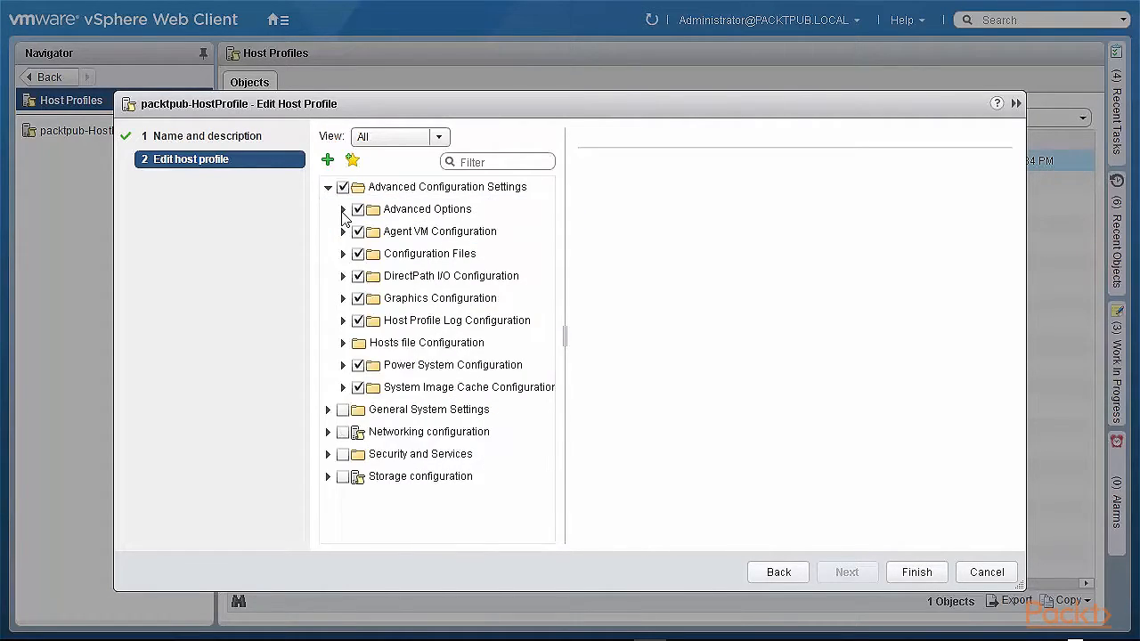
double_click(434, 256)
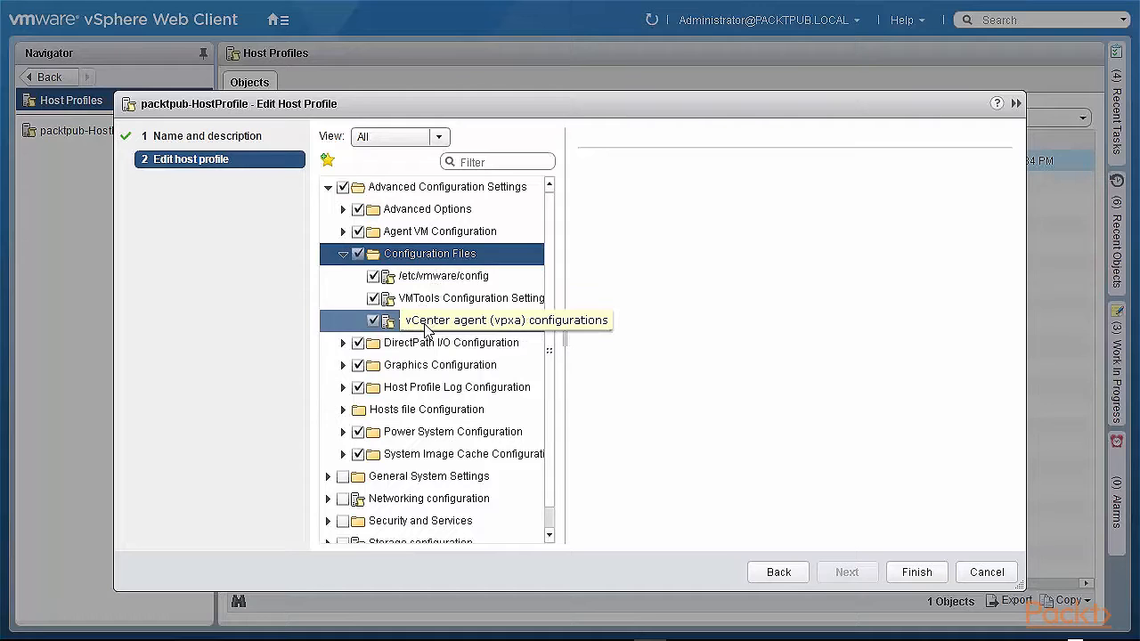
click(343, 255)
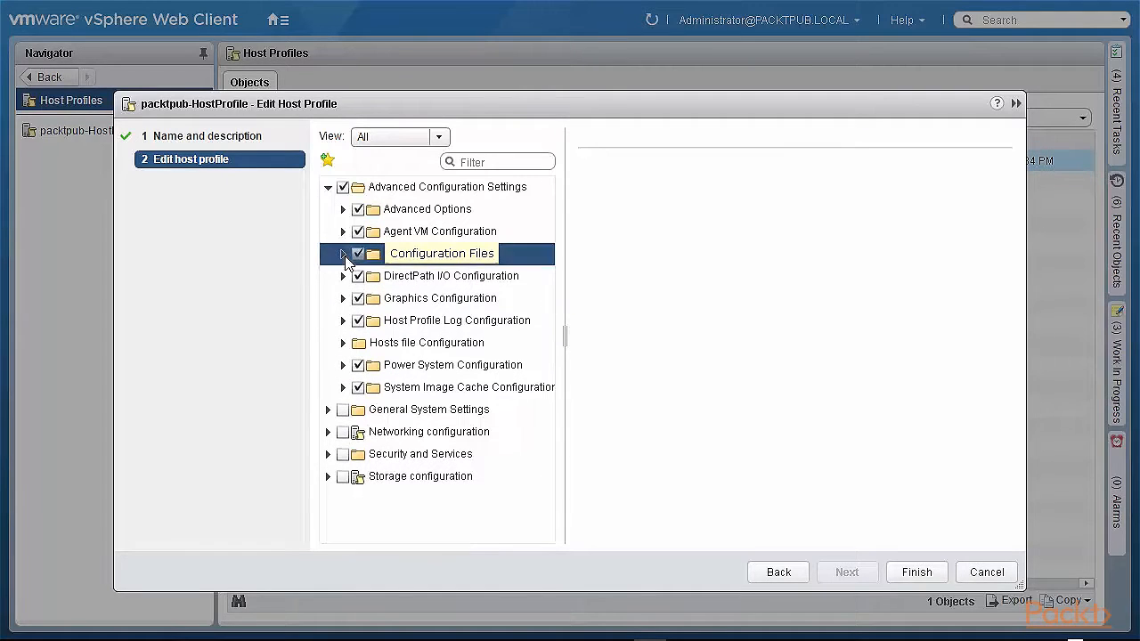
Examine the available strategies for DirectPath I/O Configuration under Advanced Configuration Settings.
double_click(408, 276)
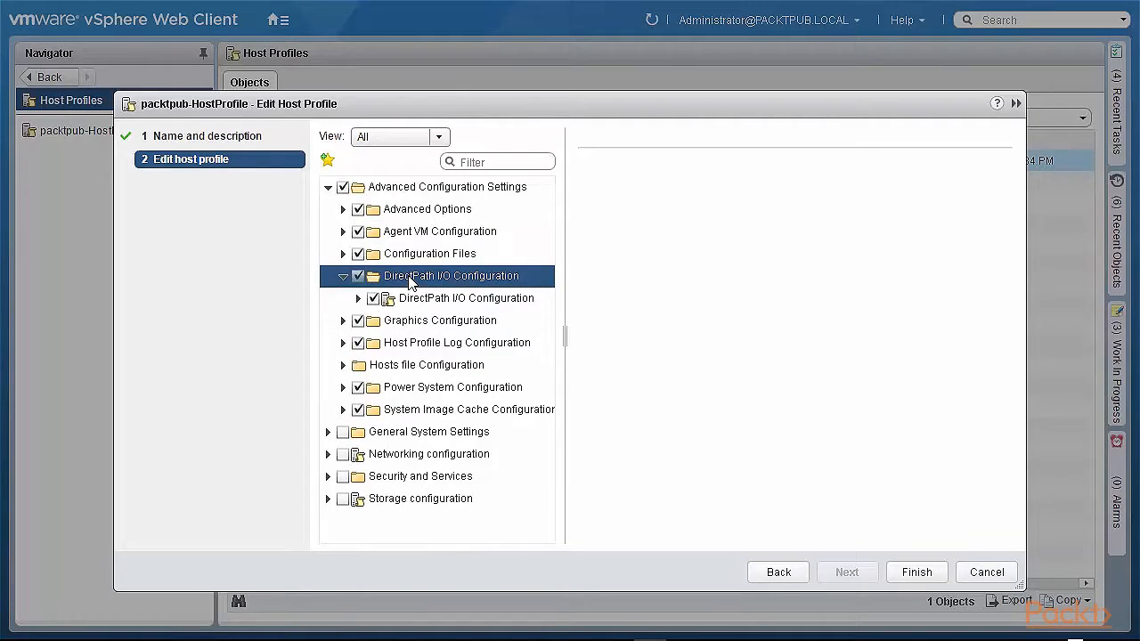
click(423, 306)
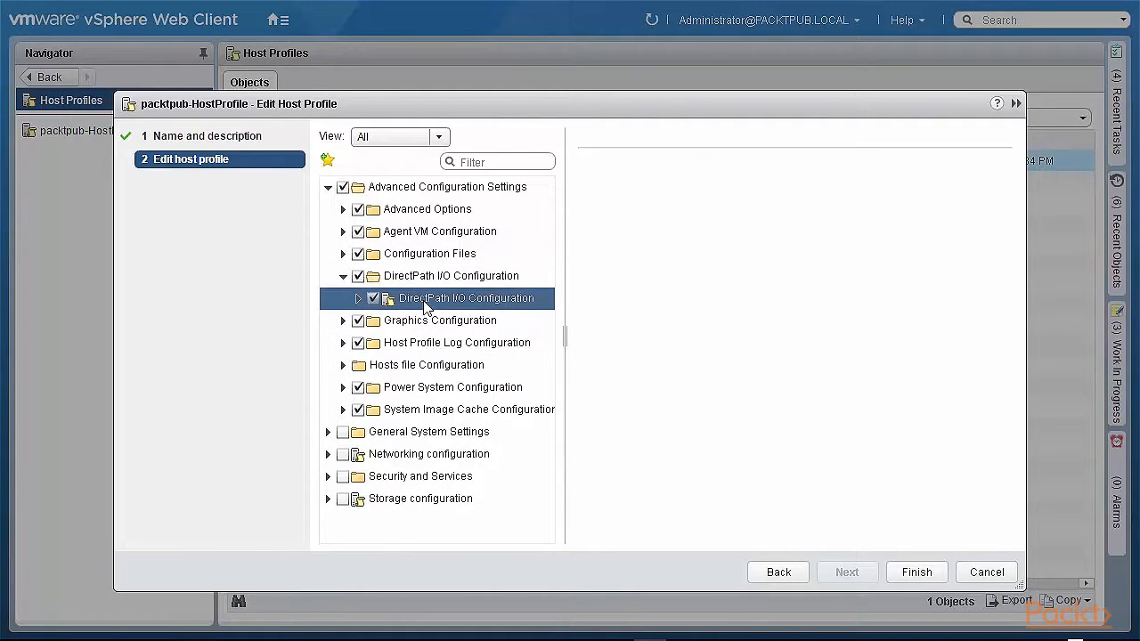
double_click(424, 307)
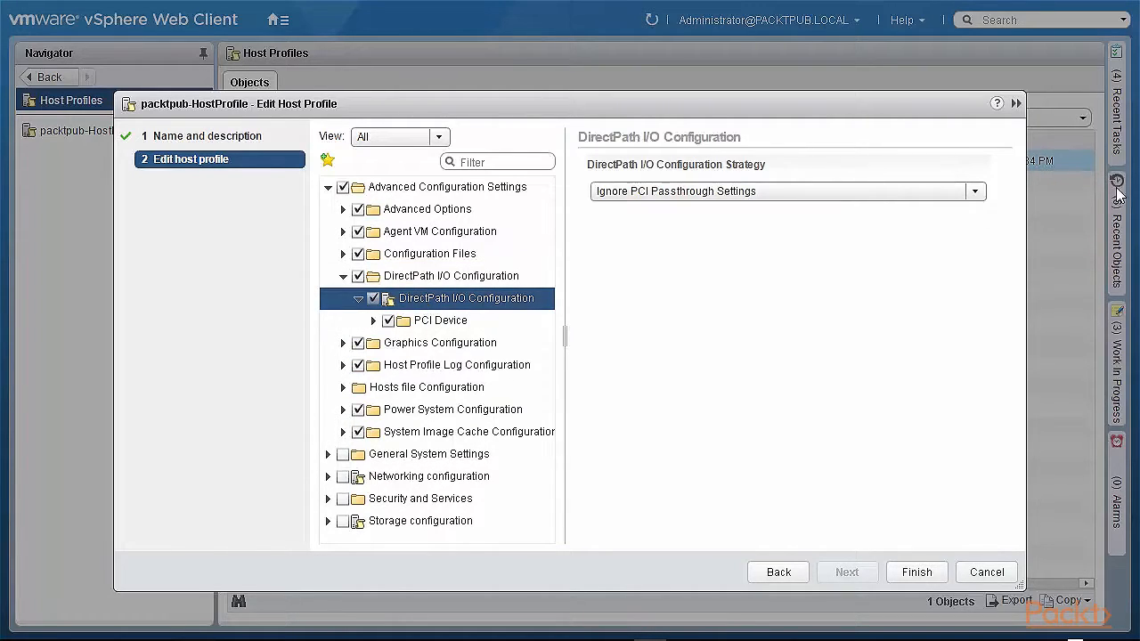
click(975, 192)
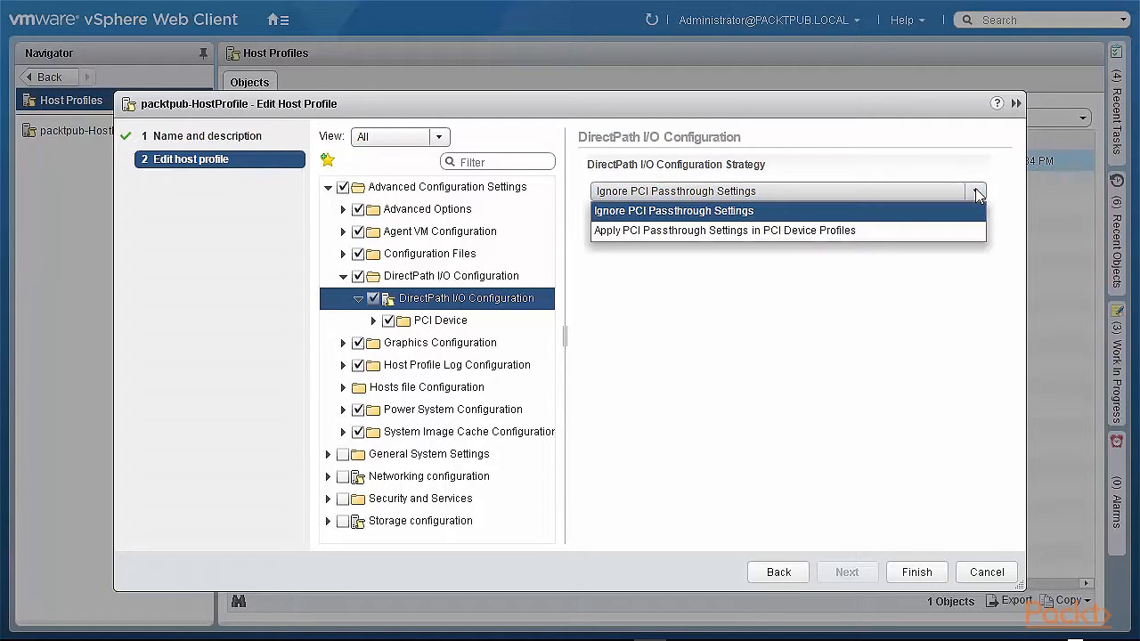
click(936, 265)
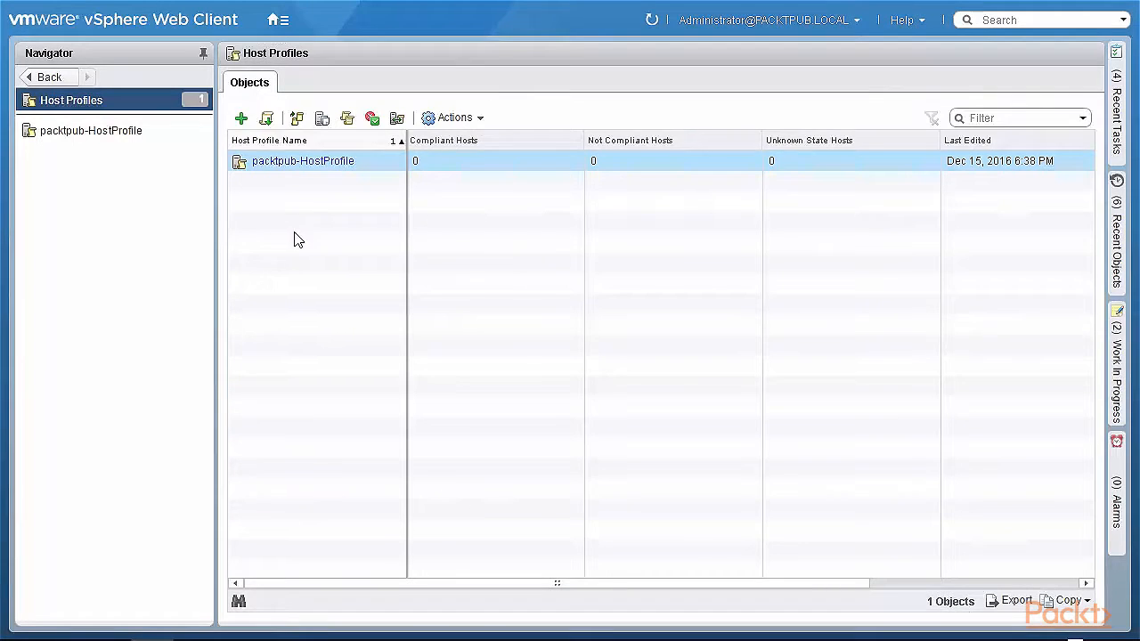
Duplicate packtpub-HostProfile under the name packtpub-HostProfile-2 and check the recent tasks.
click(300, 121)
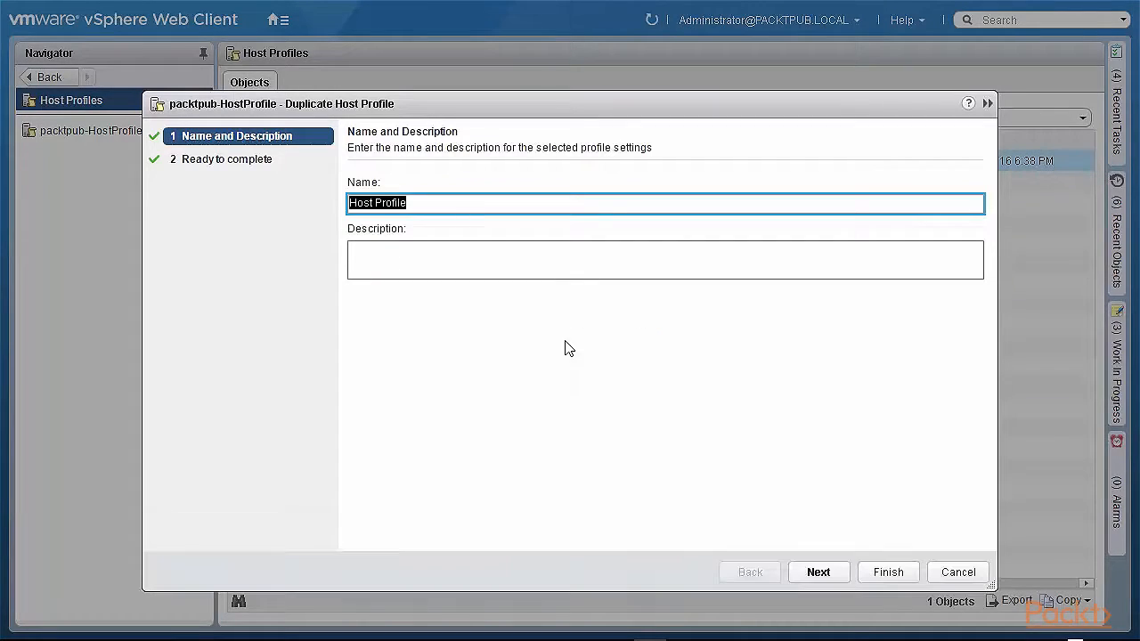
click(419, 200)
key(BackSpace)
key(BackSpace)
key(BackSpace)
key(BackSpace)
key(BackSpace)
key(BackSpace)
key(BackSpace)
key(BackSpace)
key(BackSpace)
key(BackSpace)
key(BackSpace)
key(BackSpace)
text(packtpub)
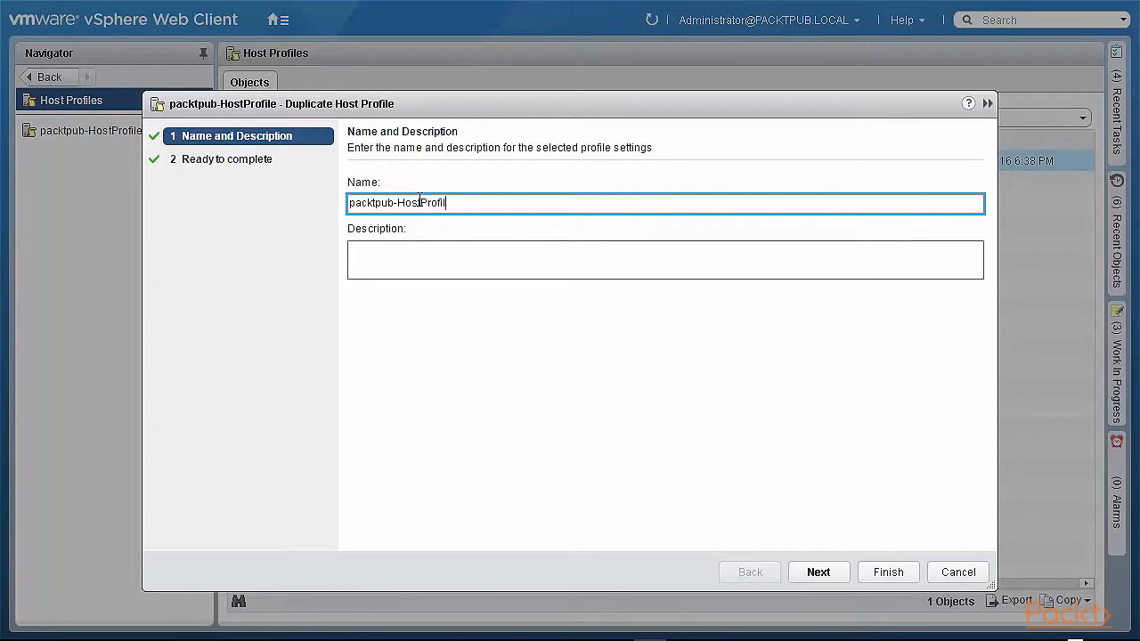
click(818, 574)
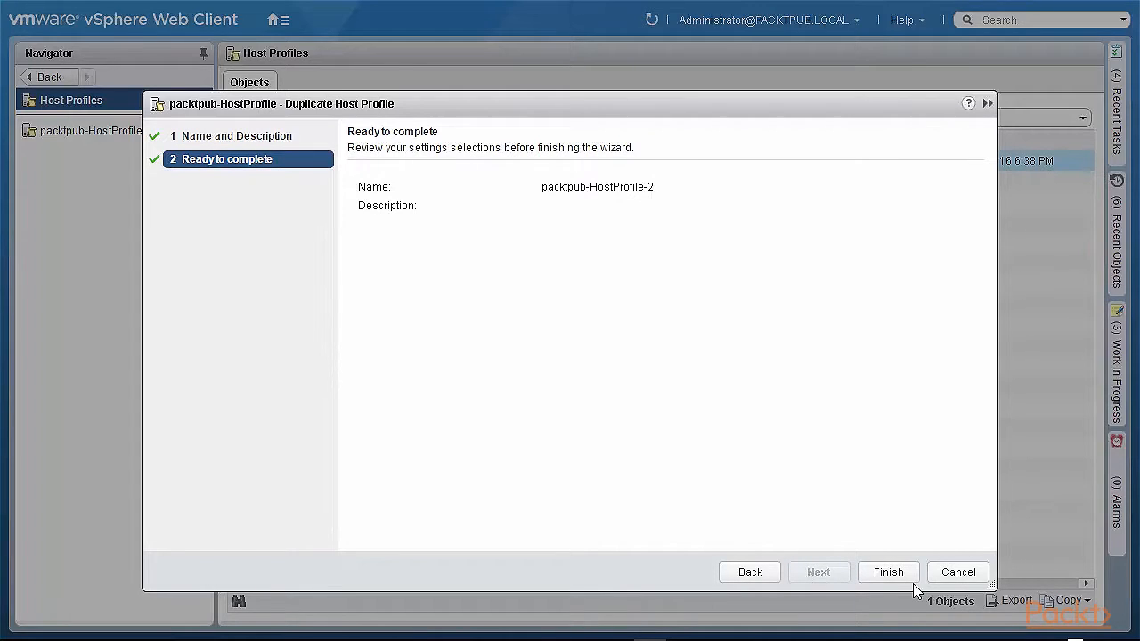
click(884, 577)
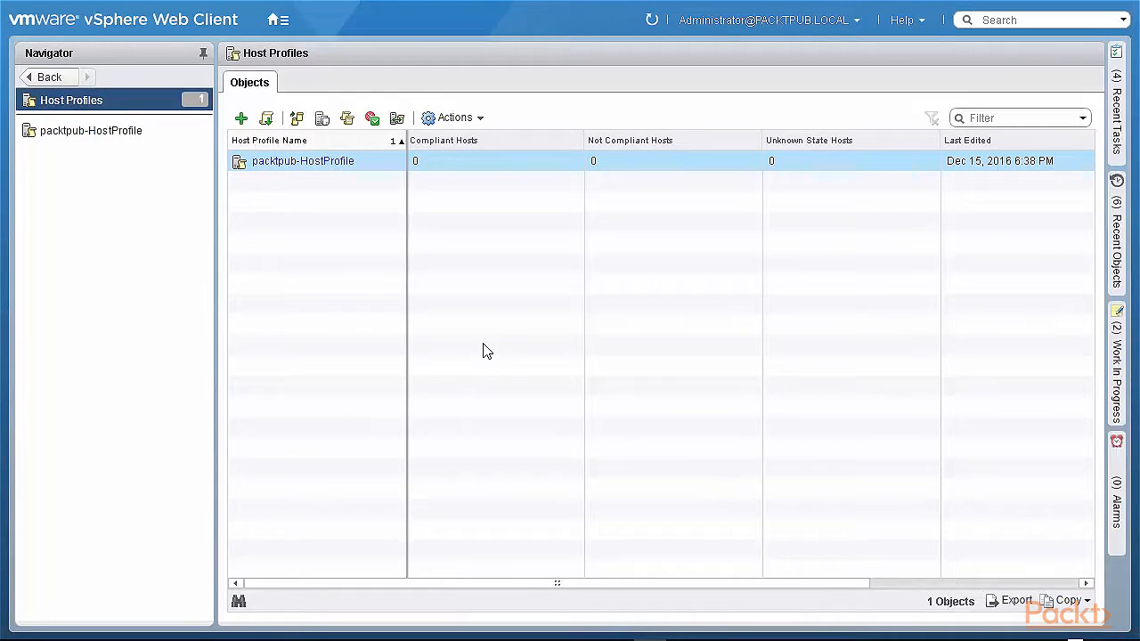
click(1118, 123)
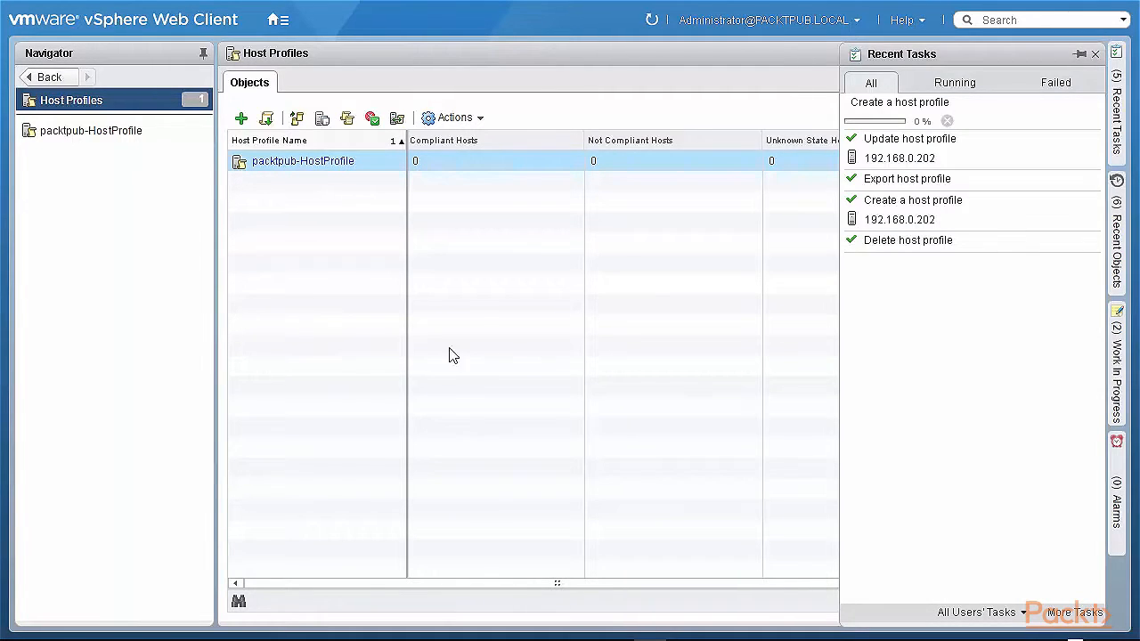
click(630, 294)
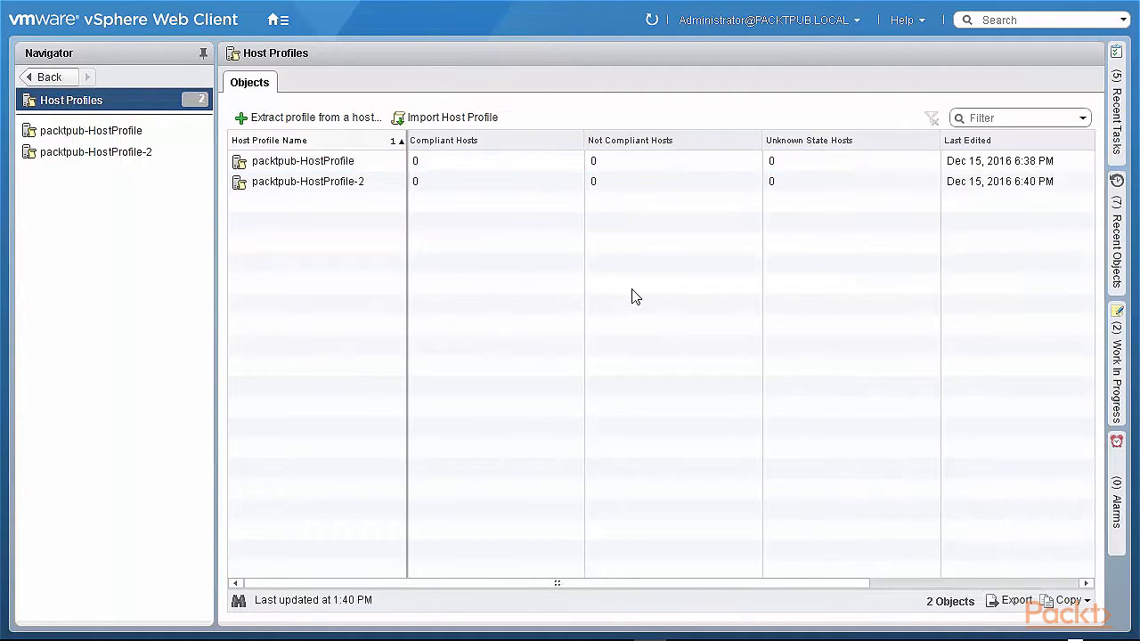
Copy the Networking configuration settings from packtpub-HostProfile to packtpub-HostProfile-2.
click(326, 167)
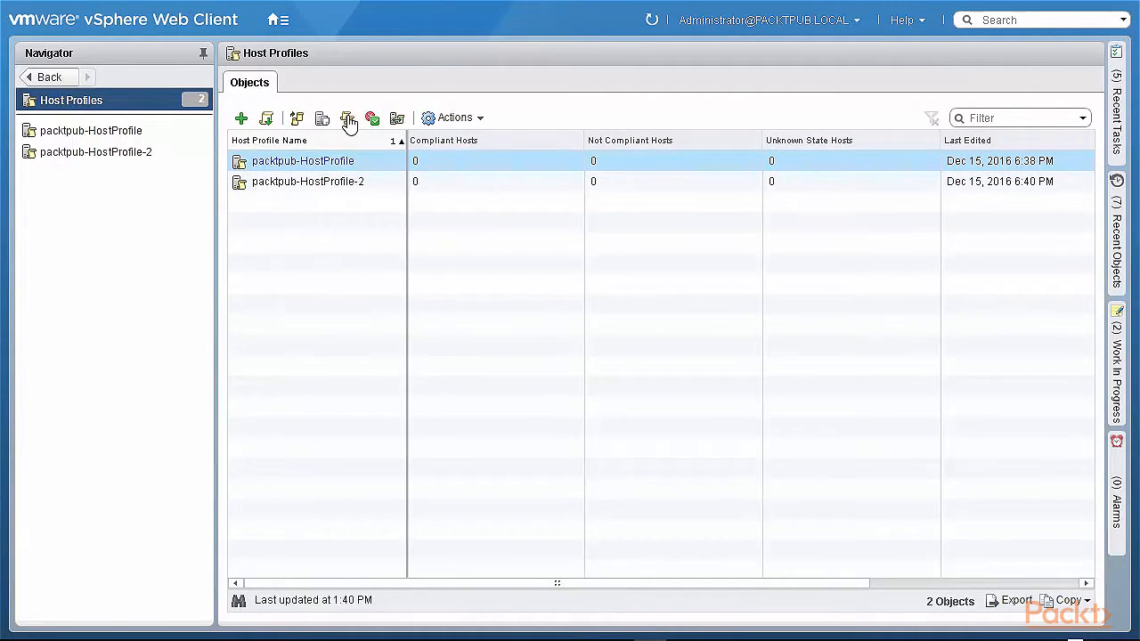
click(347, 120)
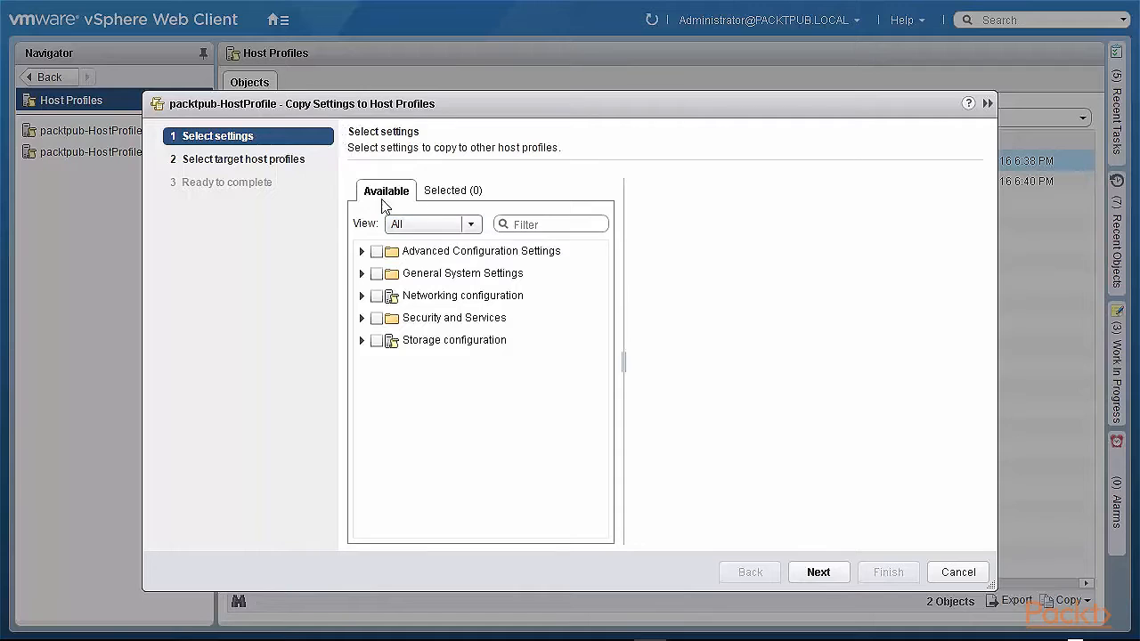
click(376, 295)
click(819, 579)
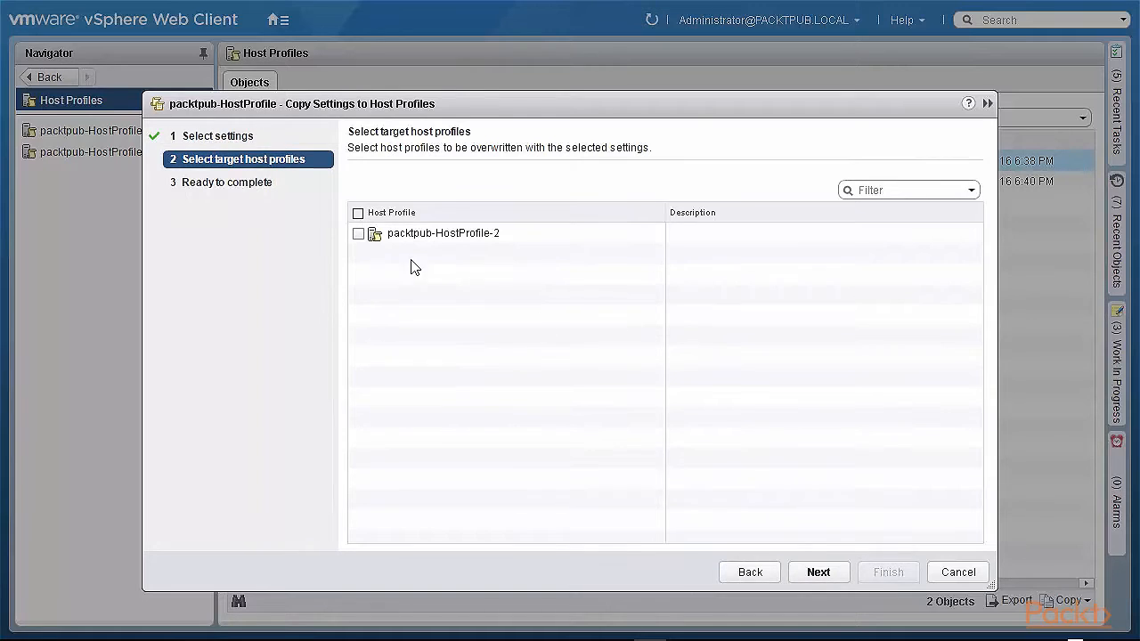
click(358, 234)
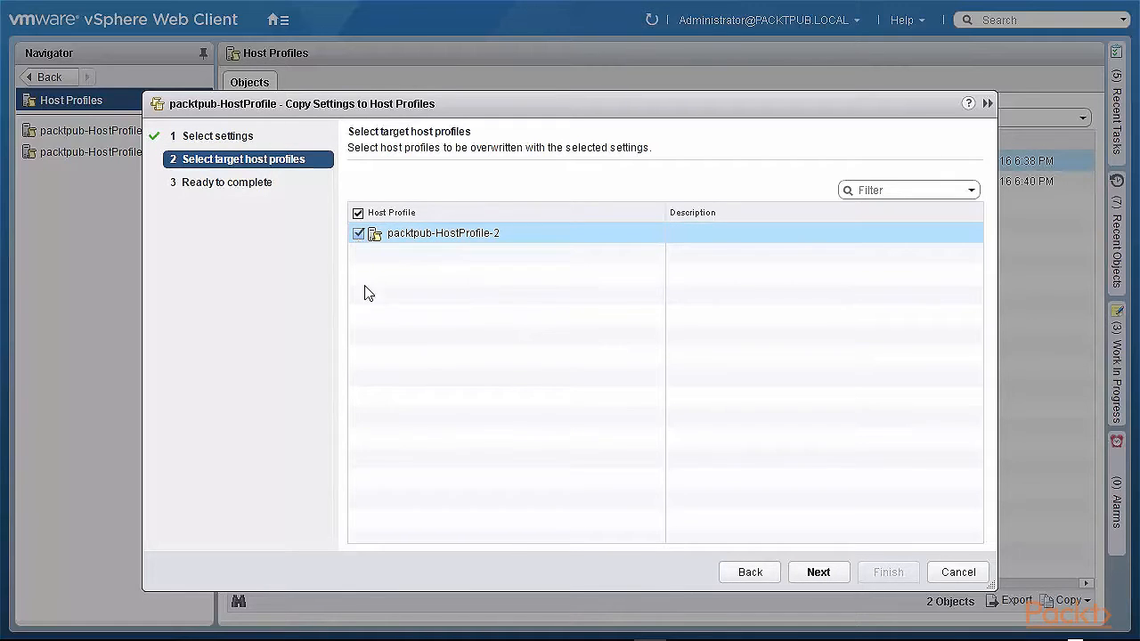
click(820, 572)
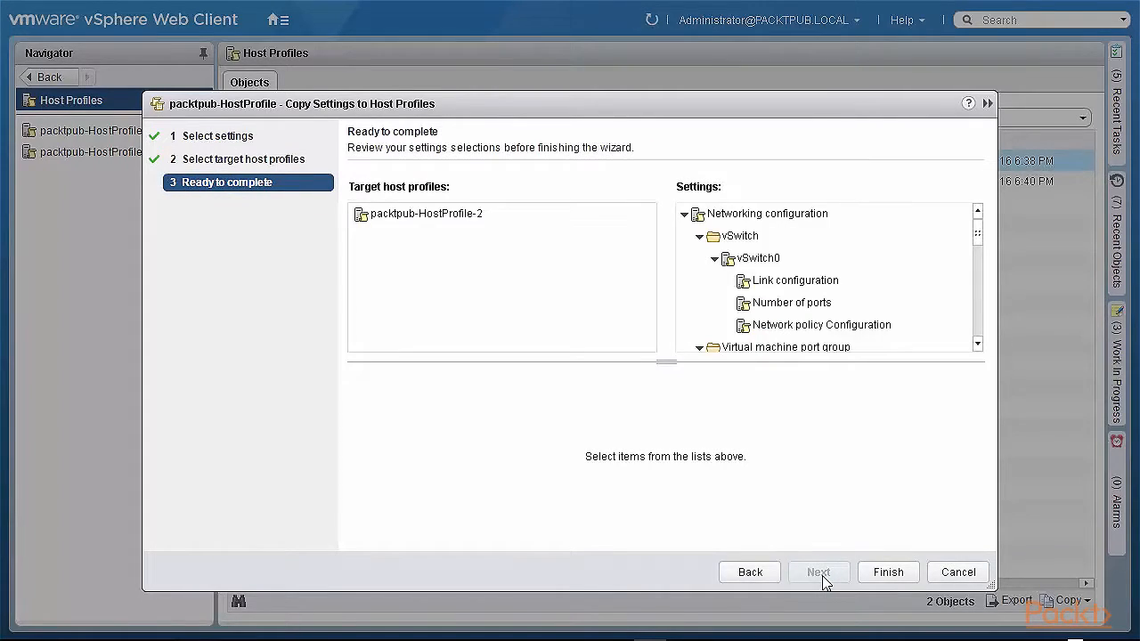
click(437, 223)
click(793, 217)
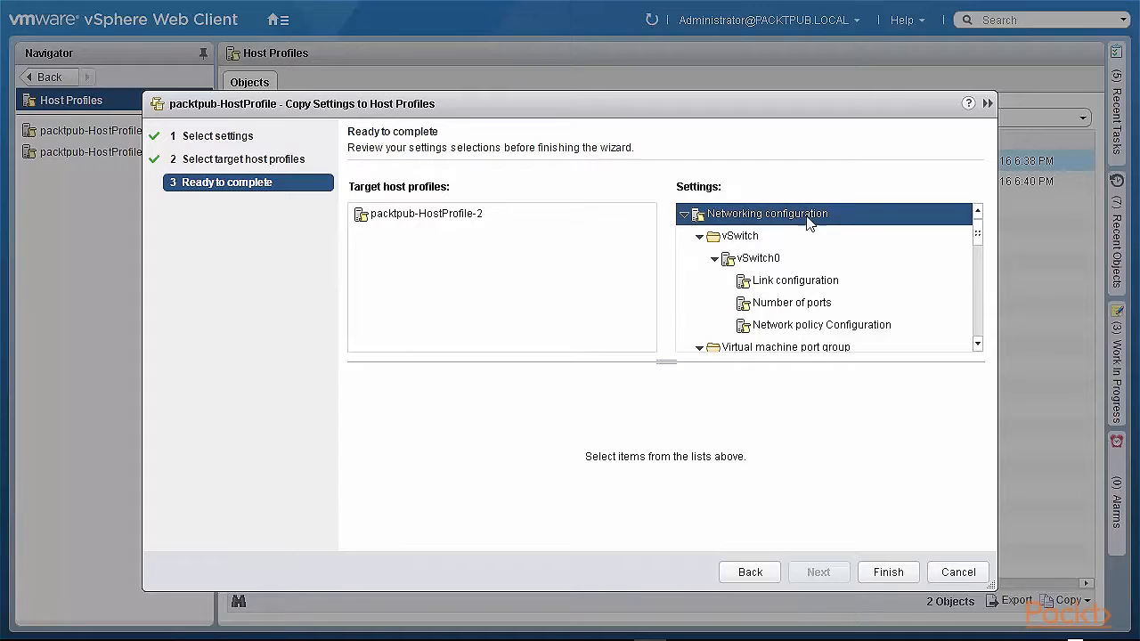
click(888, 573)
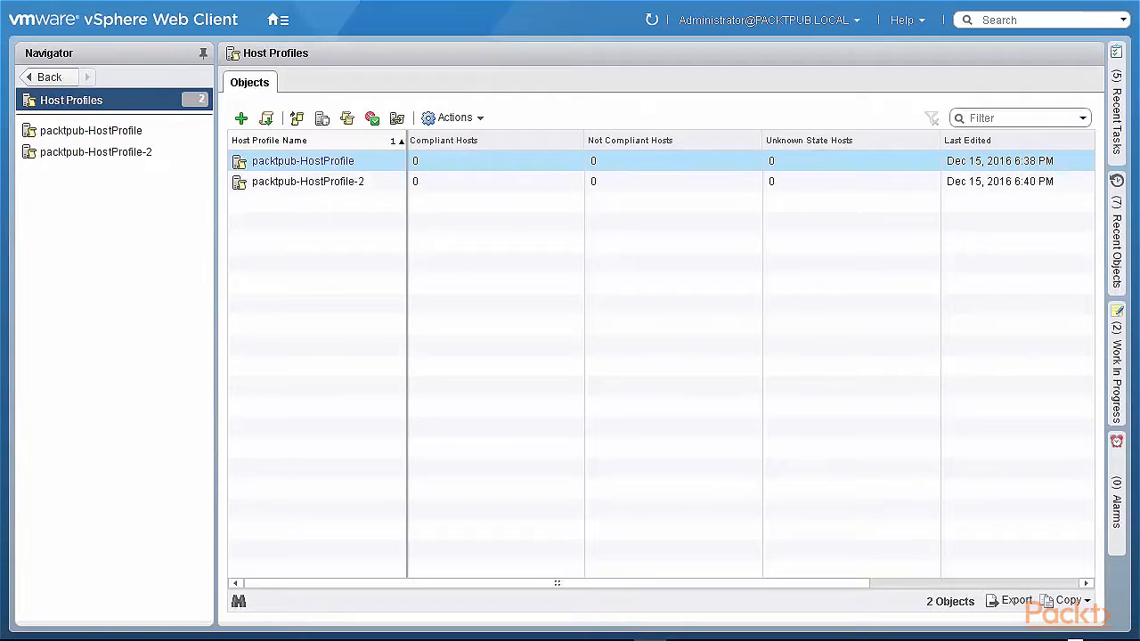
Export packtpub-HostProfile as a VPF file named profile in the Download folder on drive D.
ctrl+click(370, 185)
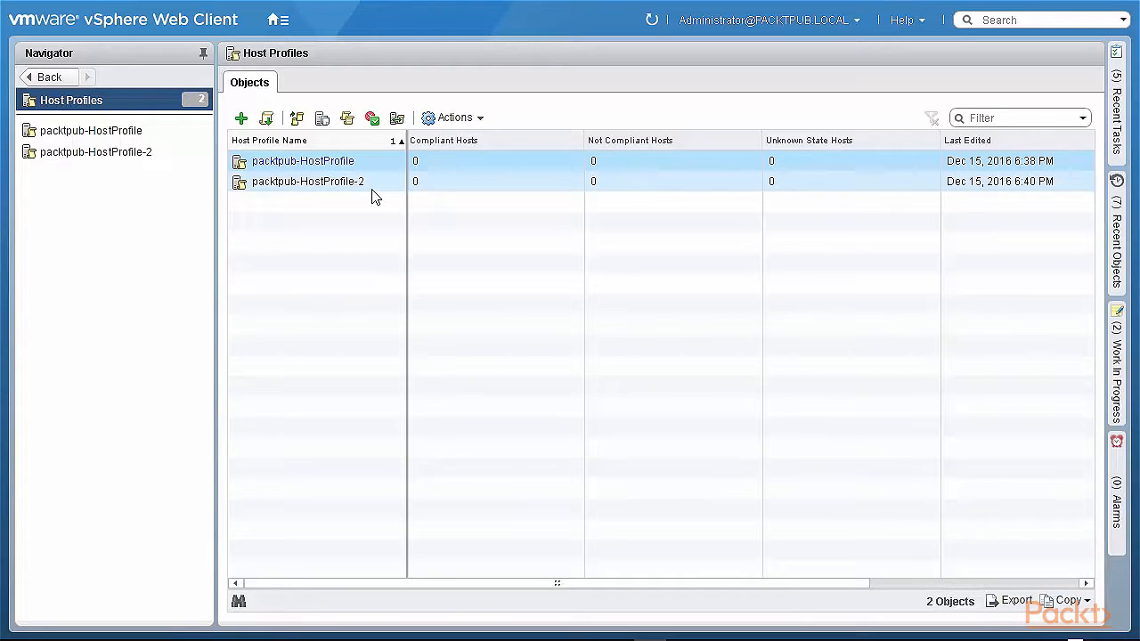
click(471, 122)
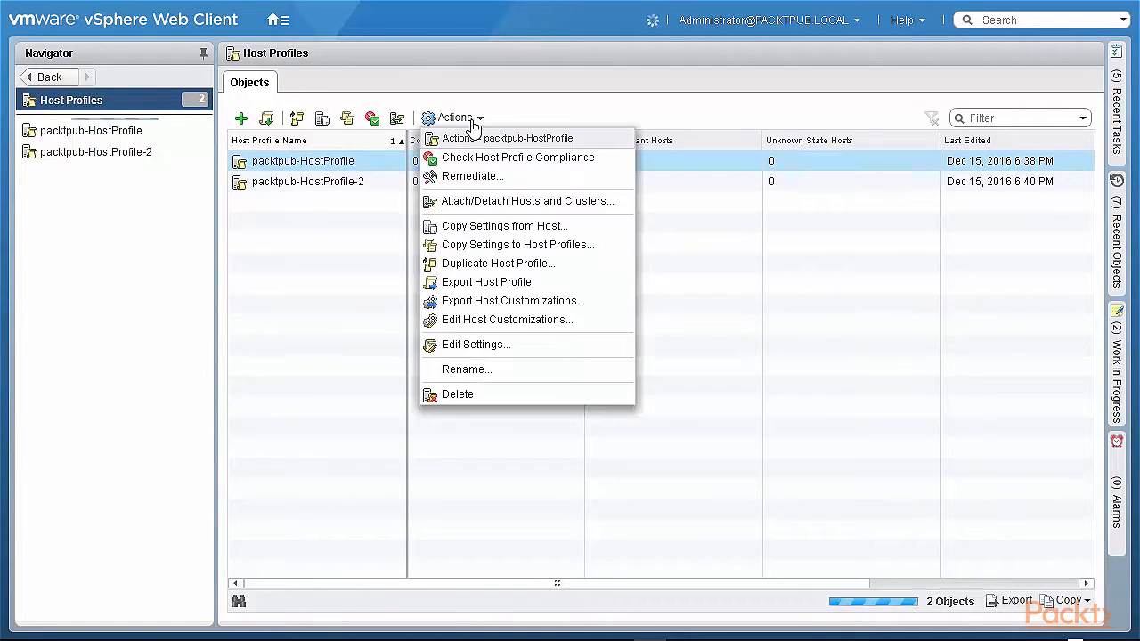
click(470, 283)
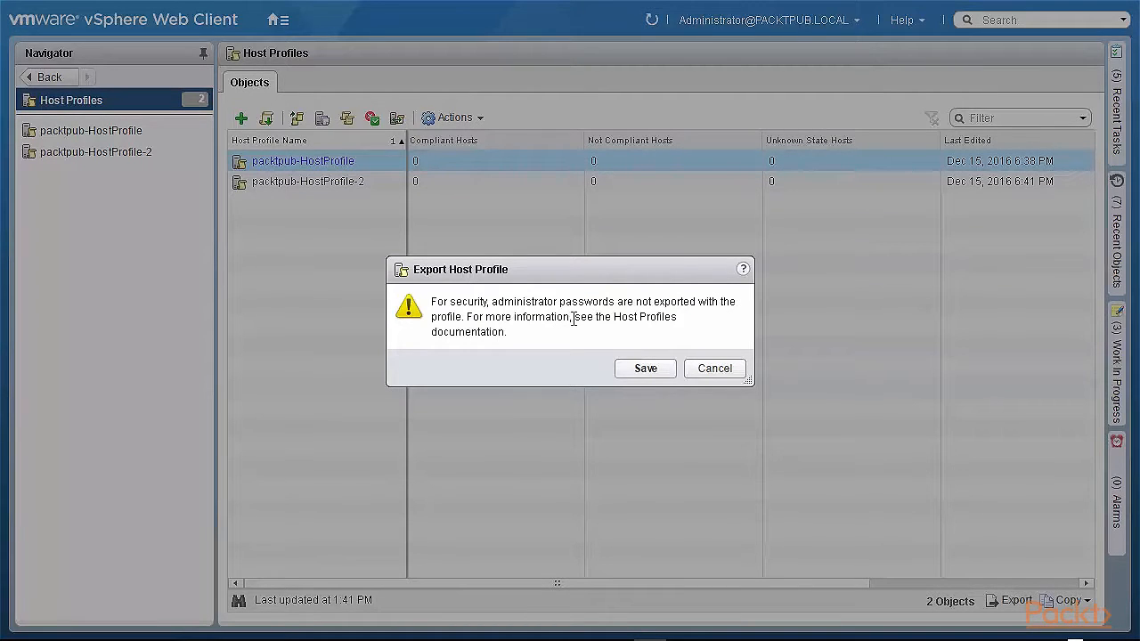
click(648, 371)
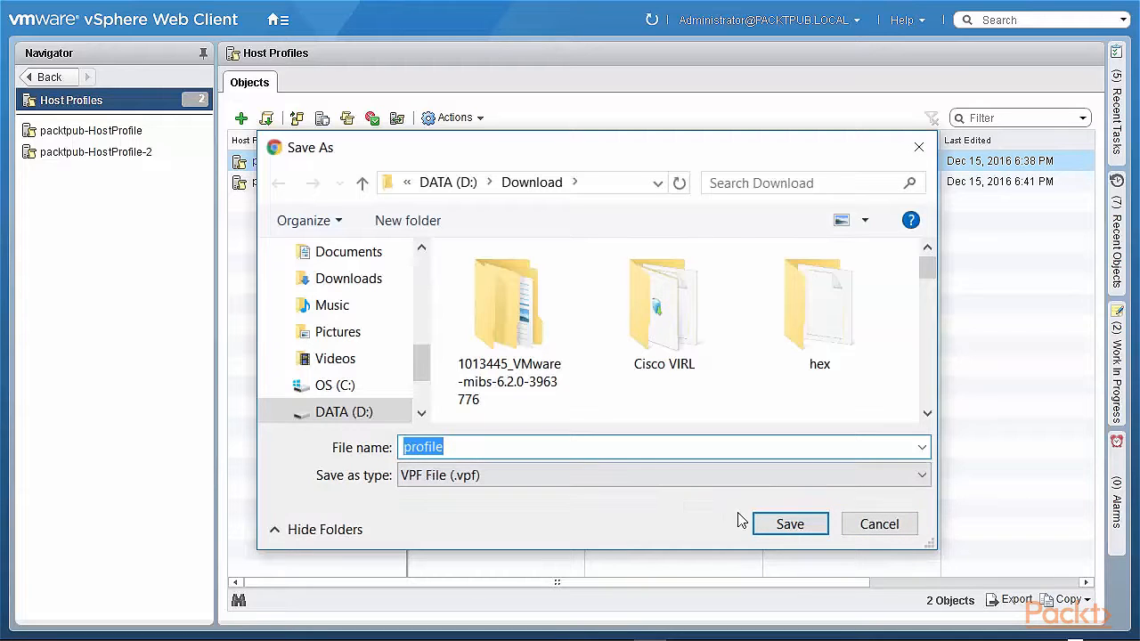
click(785, 529)
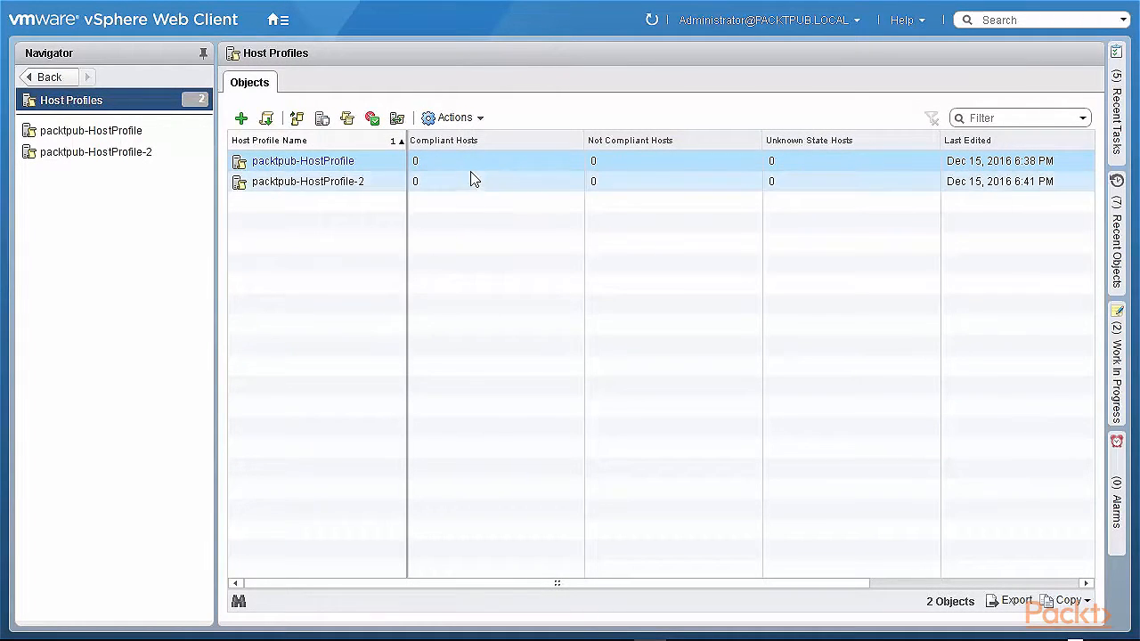
click(456, 118)
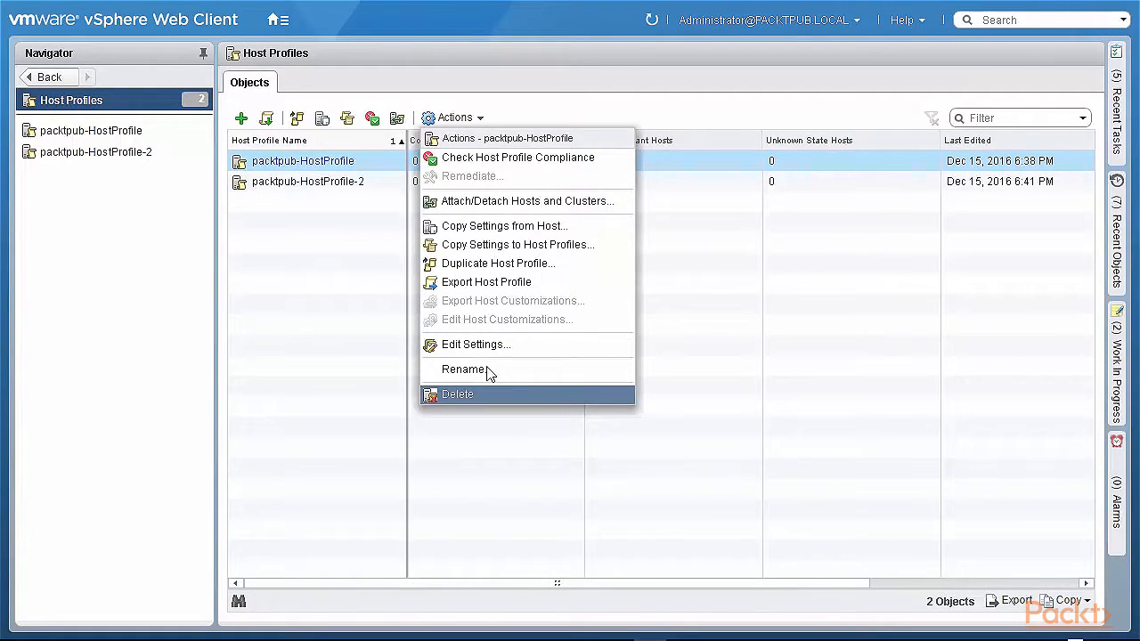
click(379, 321)
Import the host profile from profile.vpf under the name Host Profile-3 and check the recent tasks.
click(361, 326)
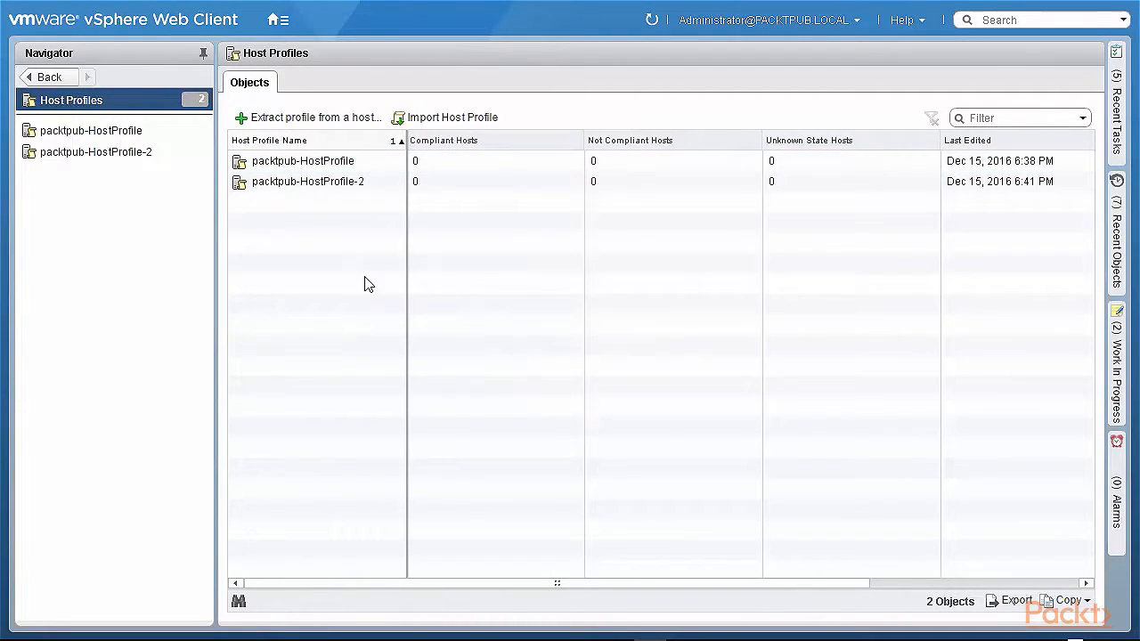
click(444, 125)
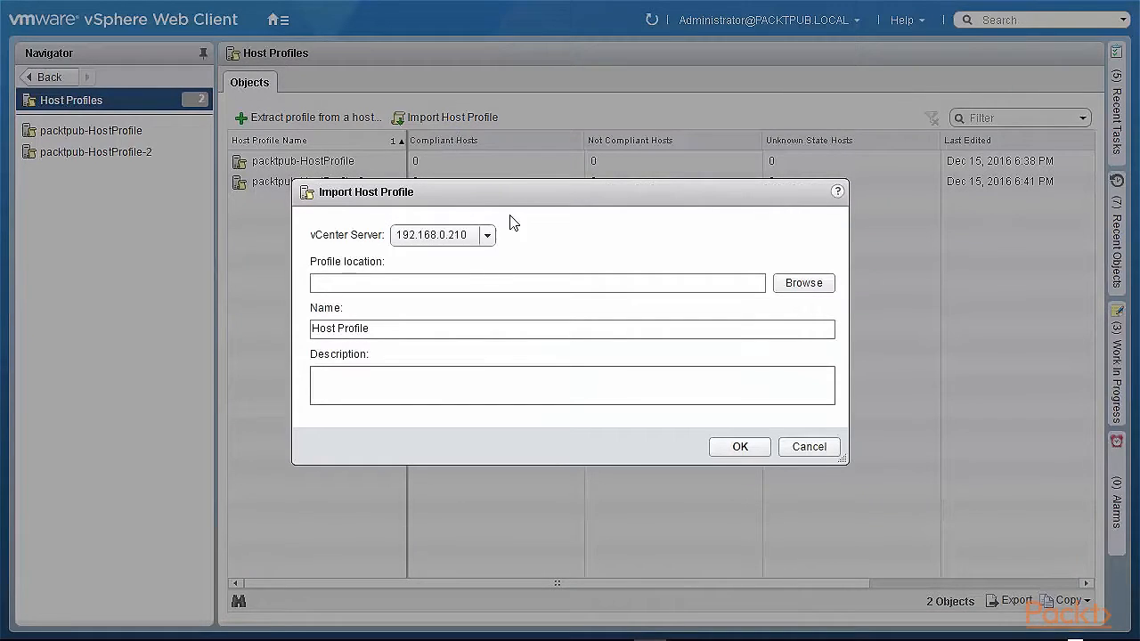
click(793, 287)
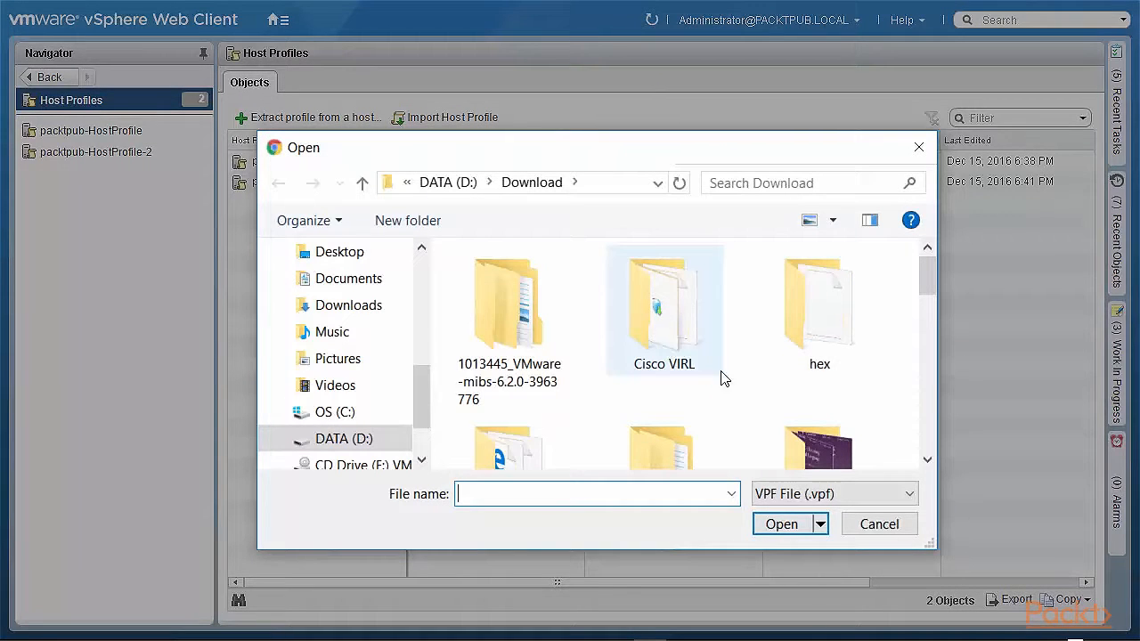
text(profile)
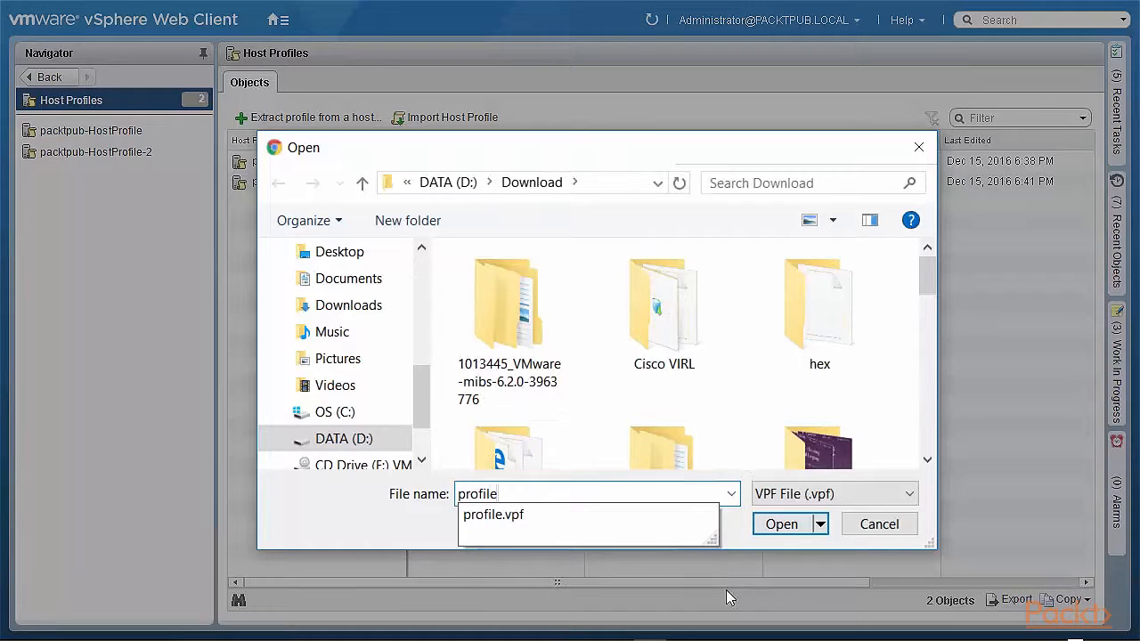
click(519, 515)
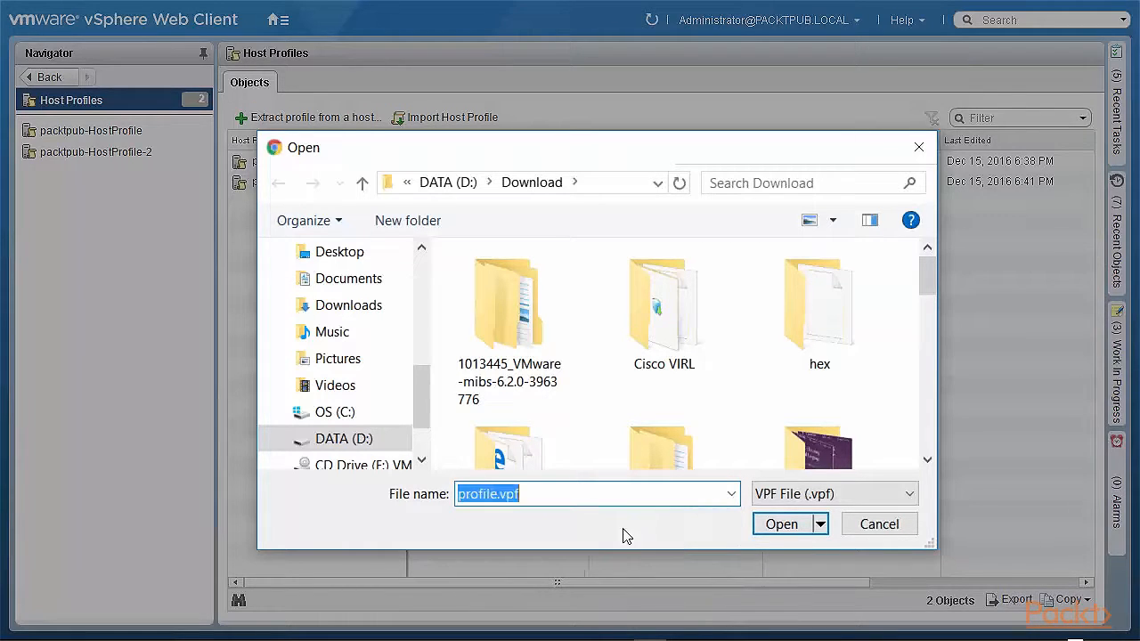
click(781, 527)
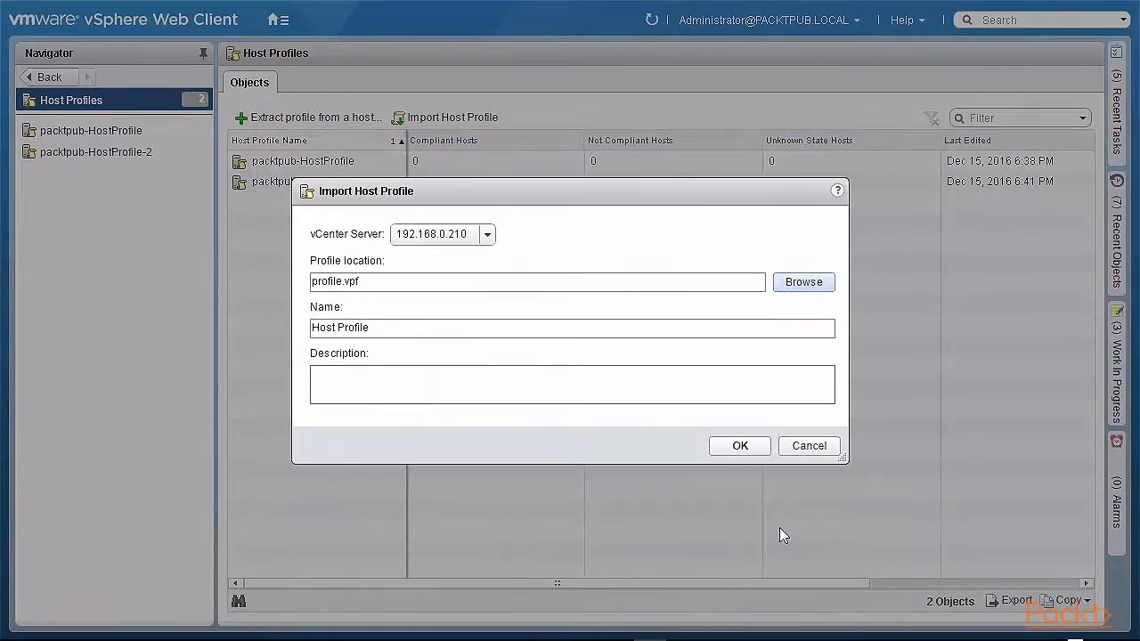
click(393, 330)
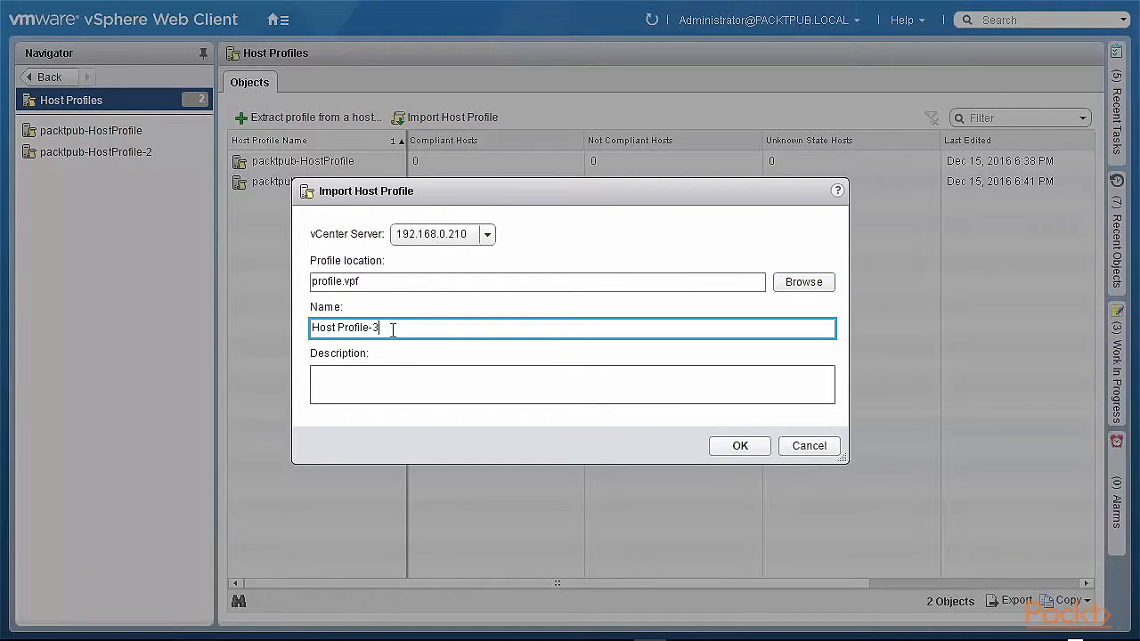
click(734, 447)
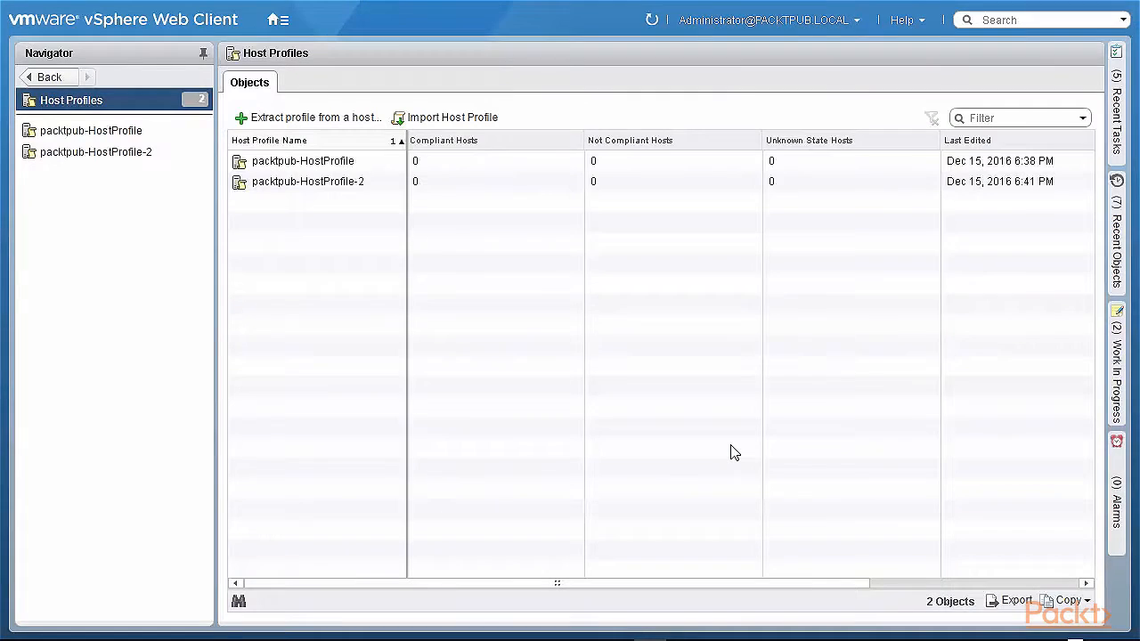
click(1118, 142)
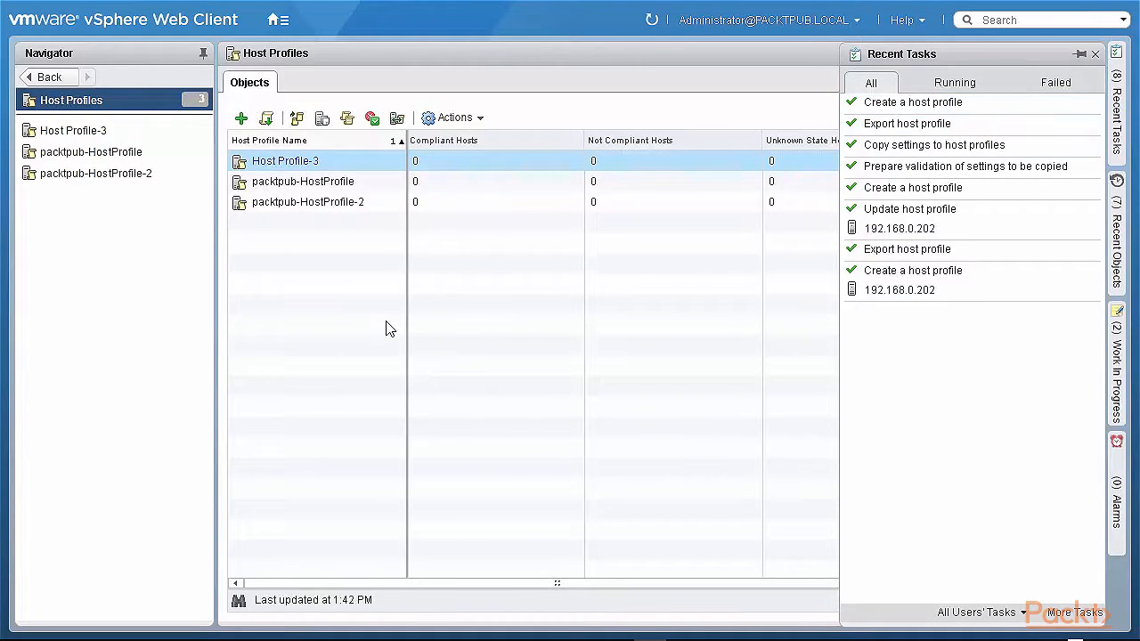
click(317, 165)
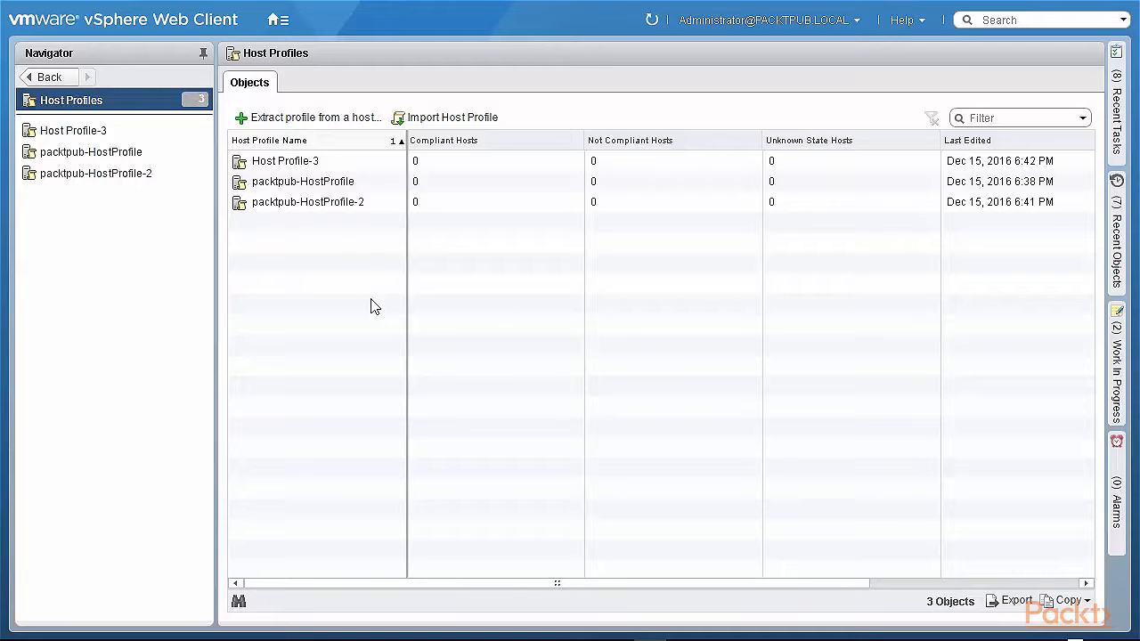
Examine which source host is offered for copying settings from a host to packtpub-HostProfile, and leave without copying.
click(346, 184)
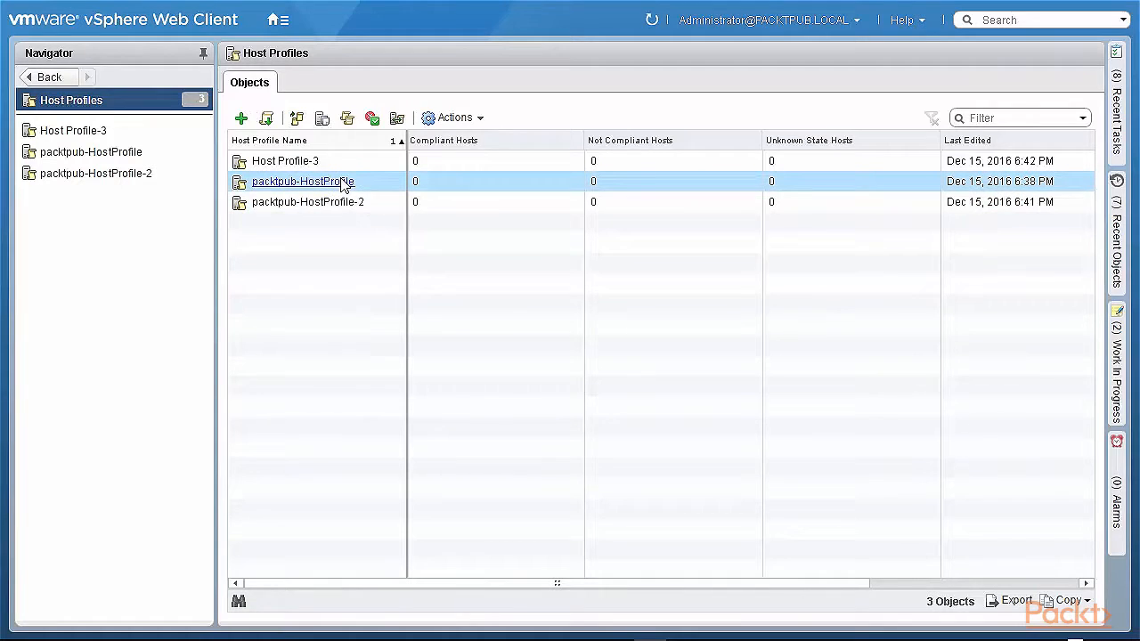
click(323, 124)
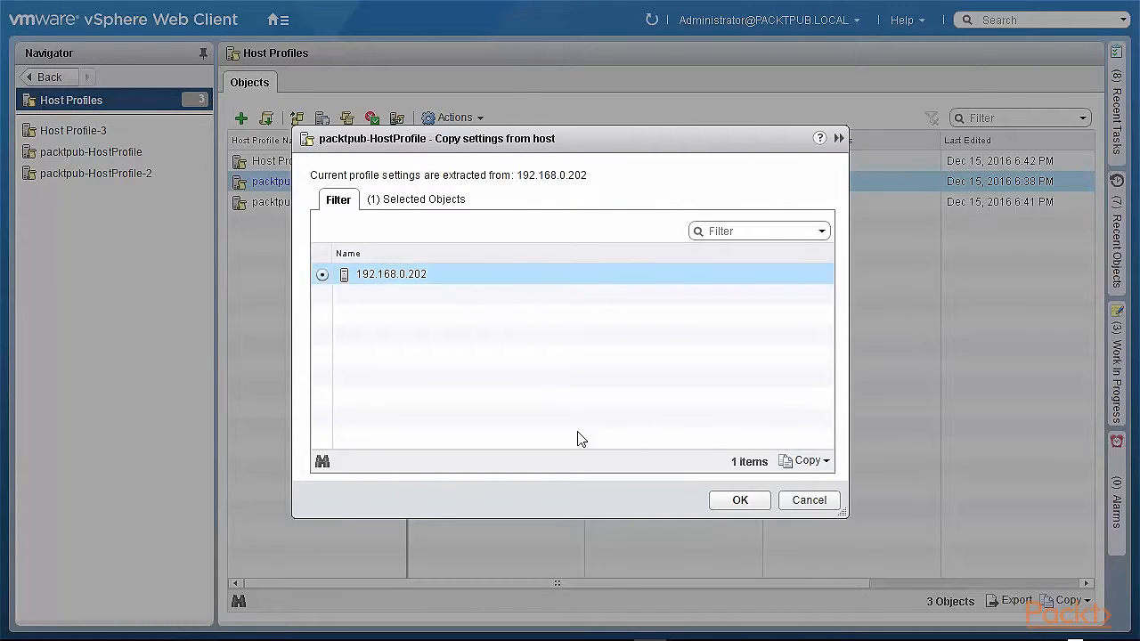
click(808, 500)
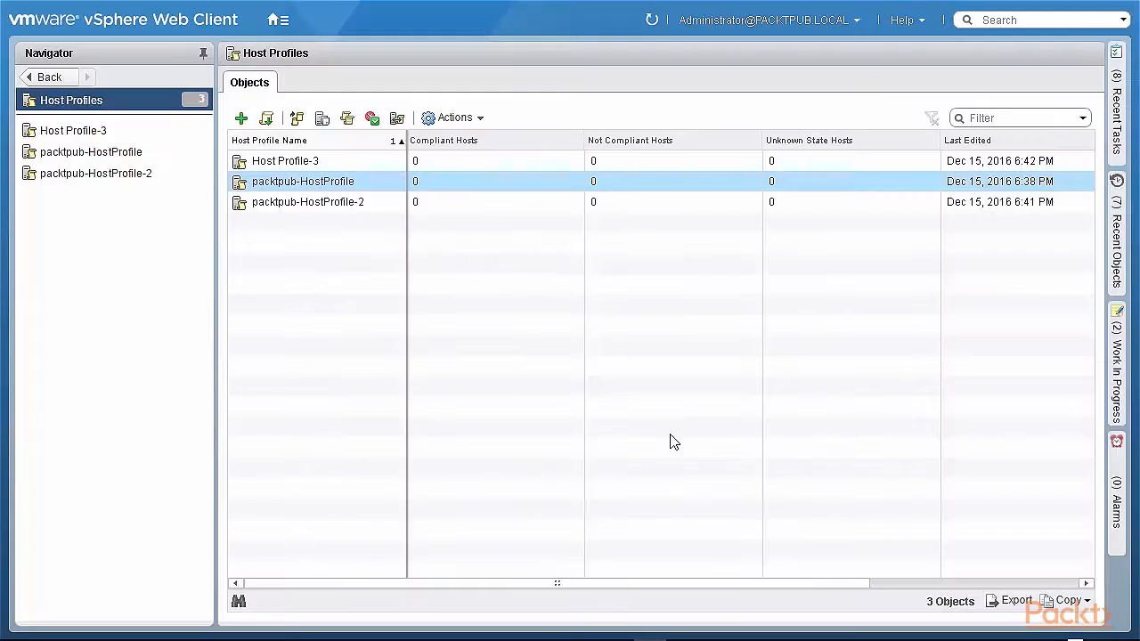
click(318, 182)
click(49, 76)
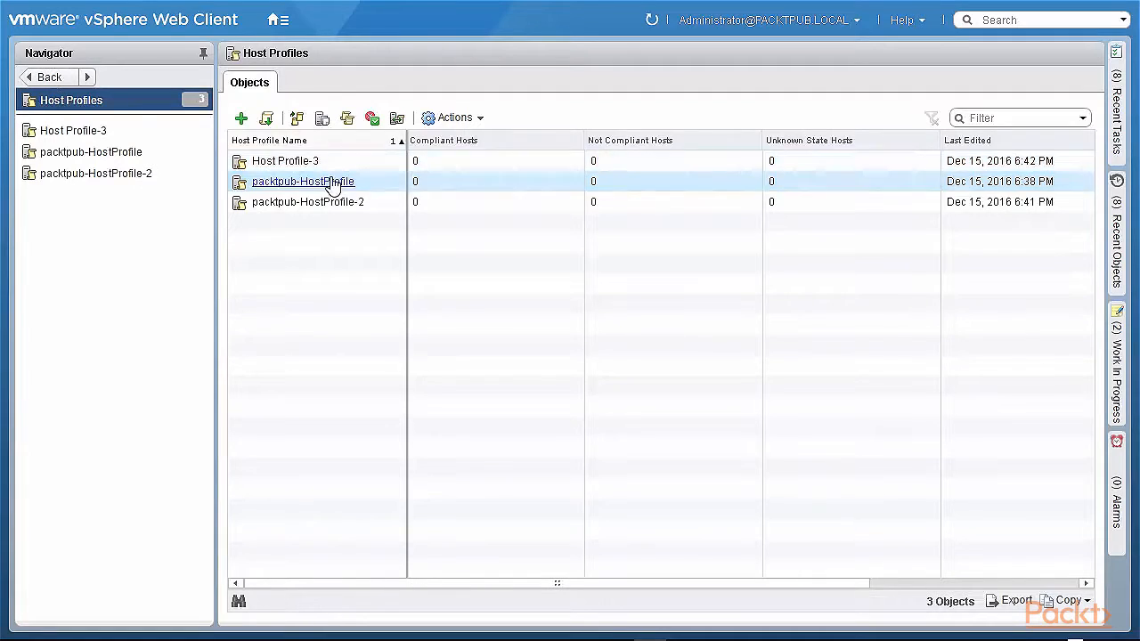
click(333, 182)
click(324, 119)
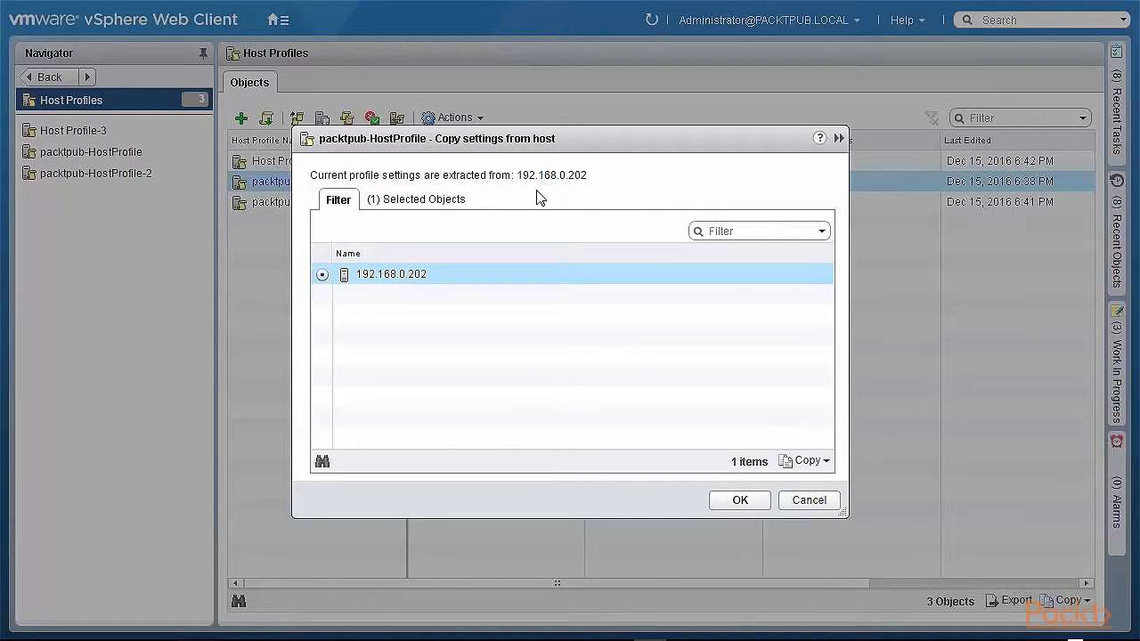
click(809, 501)
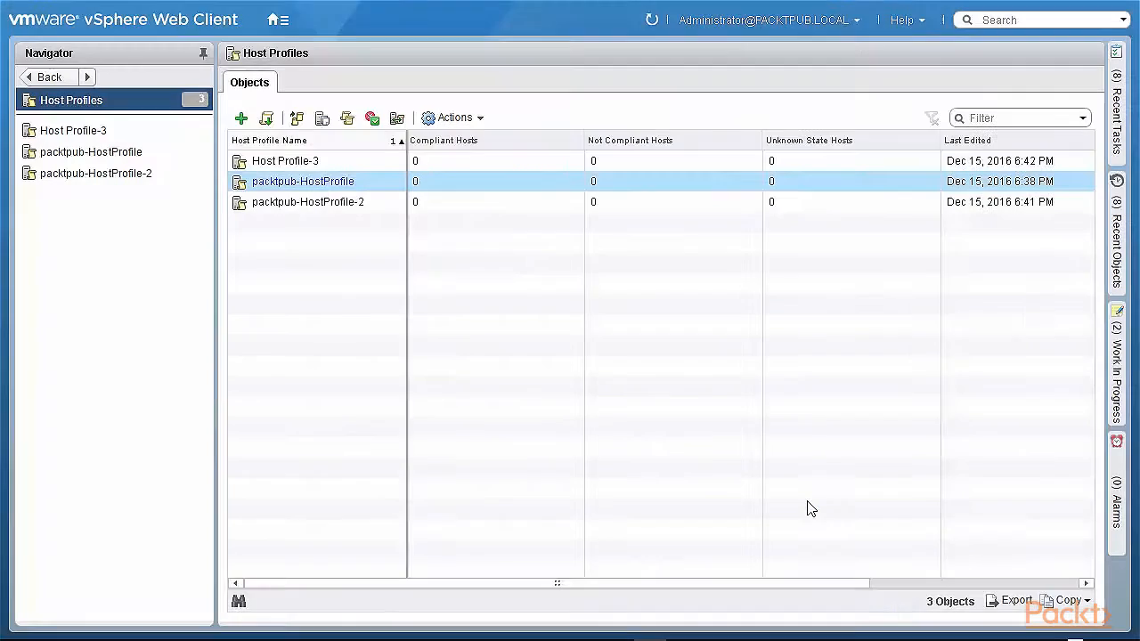